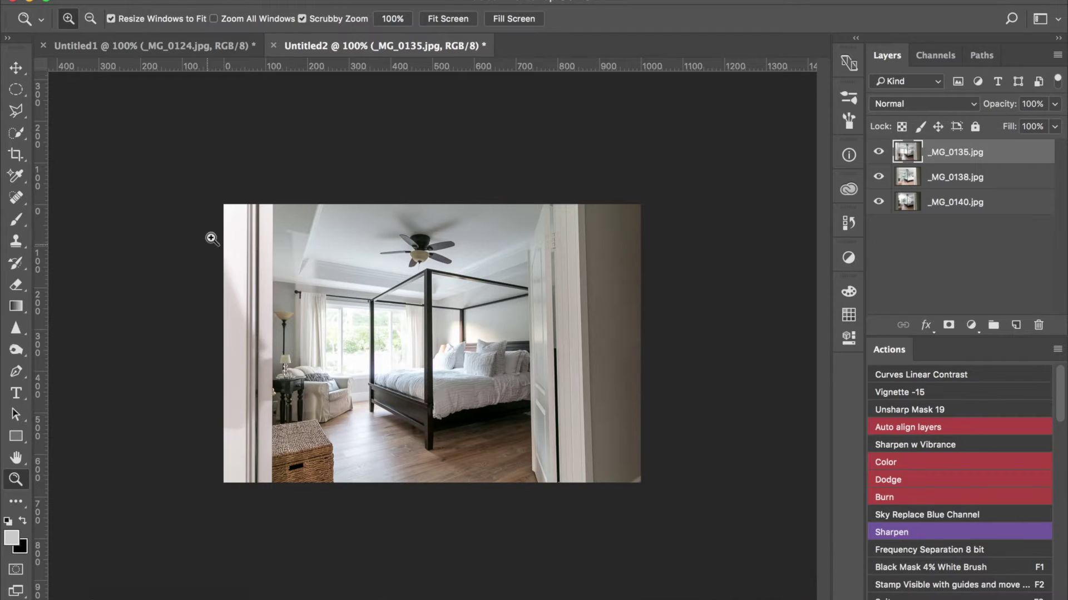
# - In the Untitled1 living room document, compare the two exposures by hiding and showing the _MG_0124.jpg layer
pyautogui.click(189, 50)
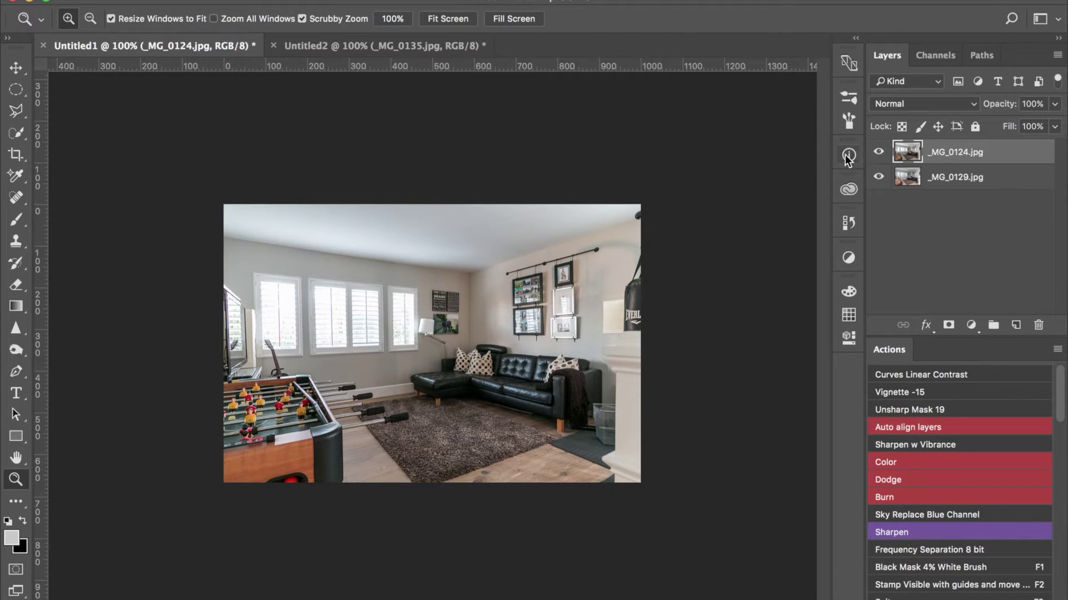
pyautogui.click(878, 156)
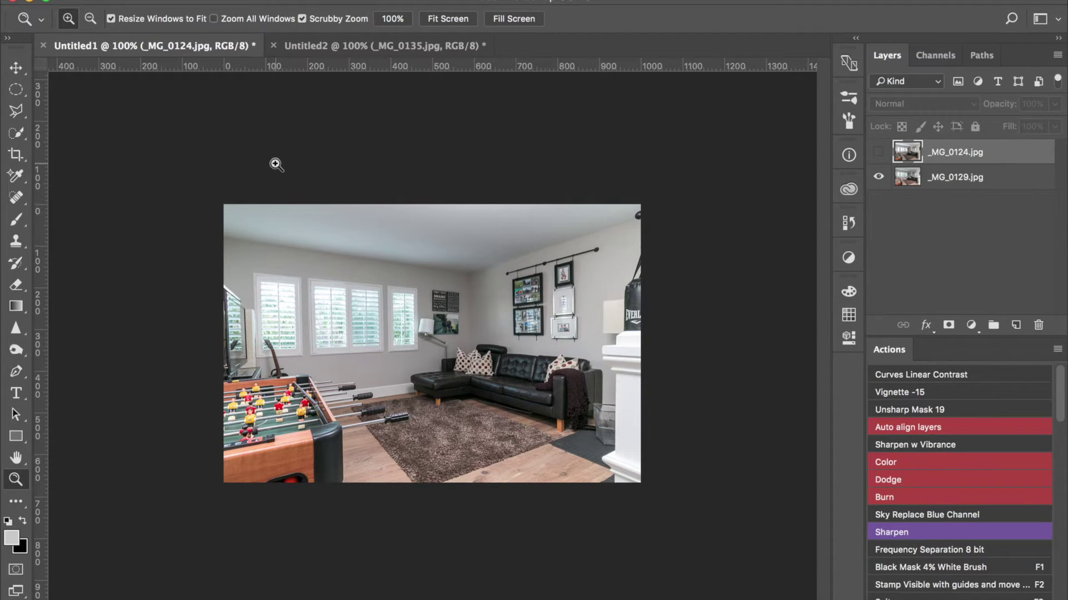
pyautogui.click(879, 154)
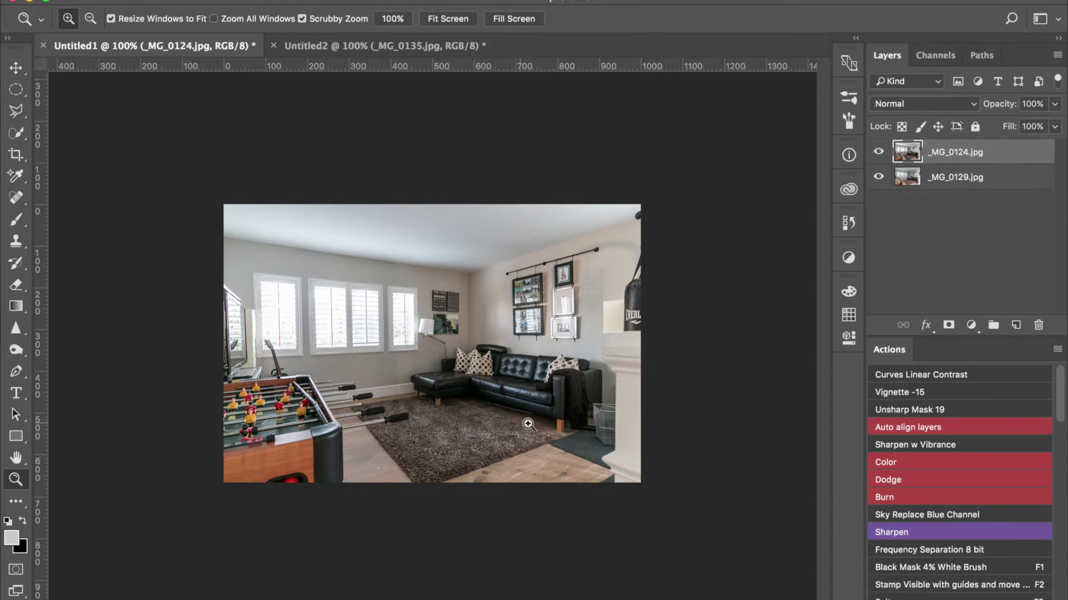
pyautogui.click(878, 153)
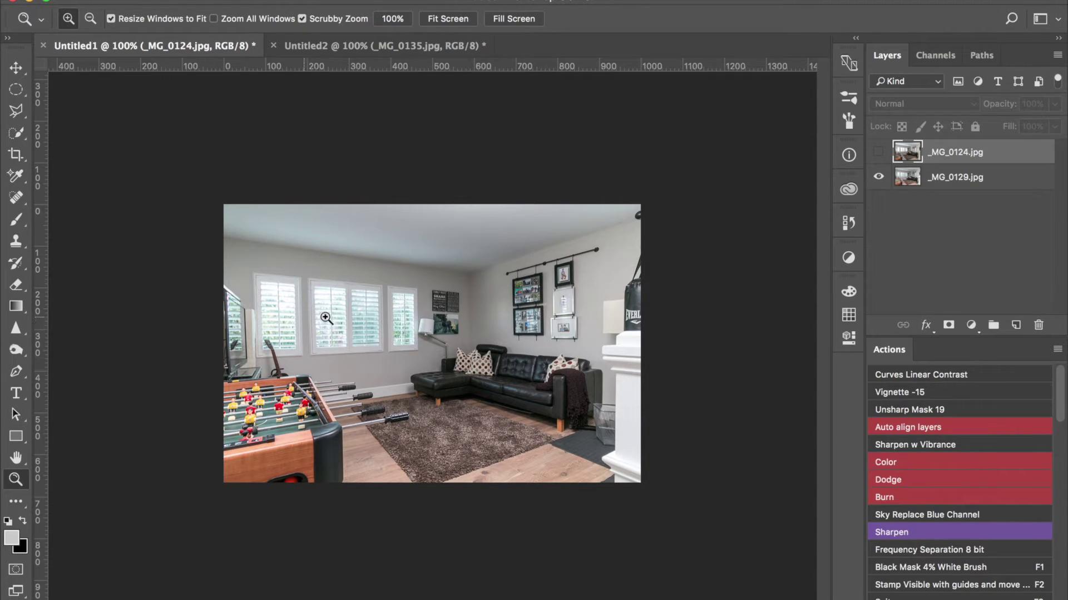
pyautogui.click(878, 159)
# - Add a black mask to the _MG_0124.jpg layer and paint it white at 4% flow over the walls, ceiling, foosball table and floor
pyautogui.press('F1')
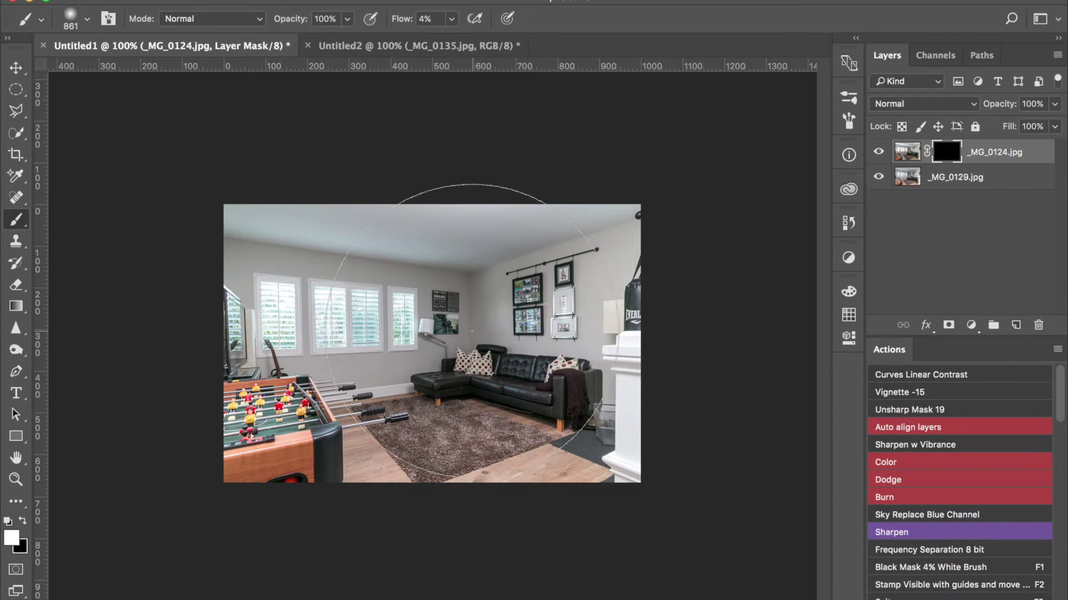
pyautogui.moveTo(440, 320); pyautogui.dragTo(269, 319)
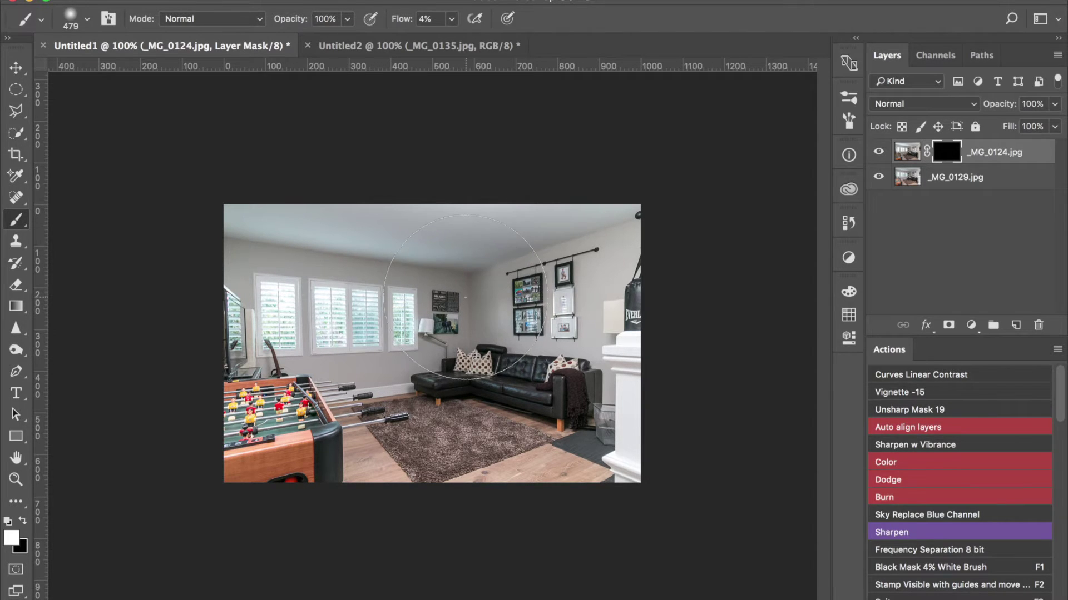
pyautogui.moveTo(461, 296)
pyautogui.mouseDown()
pyautogui.moveTo(381, 308)
pyautogui.moveTo(463, 305)
pyautogui.moveTo(388, 319)
pyautogui.mouseUp()
pyautogui.moveTo(427, 311)
pyautogui.mouseDown()
pyautogui.moveTo(405, 306)
pyautogui.moveTo(409, 243)
pyautogui.moveTo(408, 328)
pyautogui.moveTo(419, 206)
pyautogui.moveTo(539, 220)
pyautogui.moveTo(397, 242)
pyautogui.moveTo(423, 242)
pyautogui.moveTo(412, 244)
pyautogui.mouseUp()
pyautogui.moveTo(311, 417)
pyautogui.mouseDown()
pyautogui.moveTo(320, 423)
pyautogui.moveTo(303, 449)
pyautogui.moveTo(317, 406)
pyautogui.moveTo(296, 450)
pyautogui.moveTo(307, 445)
pyautogui.moveTo(305, 454)
pyautogui.moveTo(223, 476)
pyautogui.moveTo(263, 459)
pyautogui.moveTo(348, 452)
pyautogui.moveTo(280, 467)
pyautogui.moveTo(216, 430)
pyautogui.moveTo(233, 422)
pyautogui.moveTo(253, 460)
pyautogui.moveTo(300, 473)
pyautogui.moveTo(291, 471)
pyautogui.moveTo(431, 467)
pyautogui.moveTo(479, 445)
pyautogui.moveTo(558, 446)
pyautogui.moveTo(506, 389)
pyautogui.moveTo(422, 392)
pyautogui.mouseUp()
pyautogui.moveTo(442, 448)
pyautogui.mouseDown()
pyautogui.moveTo(478, 441)
pyautogui.moveTo(500, 377)
pyautogui.moveTo(500, 296)
pyautogui.moveTo(539, 264)
pyautogui.moveTo(406, 255)
pyautogui.moveTo(527, 235)
pyautogui.moveTo(359, 245)
pyautogui.moveTo(446, 236)
pyautogui.moveTo(289, 233)
pyautogui.moveTo(418, 222)
pyautogui.moveTo(462, 232)
pyautogui.moveTo(635, 203)
pyautogui.moveTo(598, 212)
pyautogui.moveTo(354, 399)
pyautogui.moveTo(585, 377)
pyautogui.moveTo(631, 385)
pyautogui.moveTo(620, 403)
pyautogui.moveTo(640, 387)
pyautogui.moveTo(617, 489)
pyautogui.moveTo(637, 456)
pyautogui.moveTo(633, 484)
pyautogui.moveTo(633, 465)
pyautogui.moveTo(611, 474)
pyautogui.moveTo(637, 463)
pyautogui.moveTo(636, 337)
pyautogui.moveTo(628, 345)
pyautogui.moveTo(647, 335)
pyautogui.mouseUp()
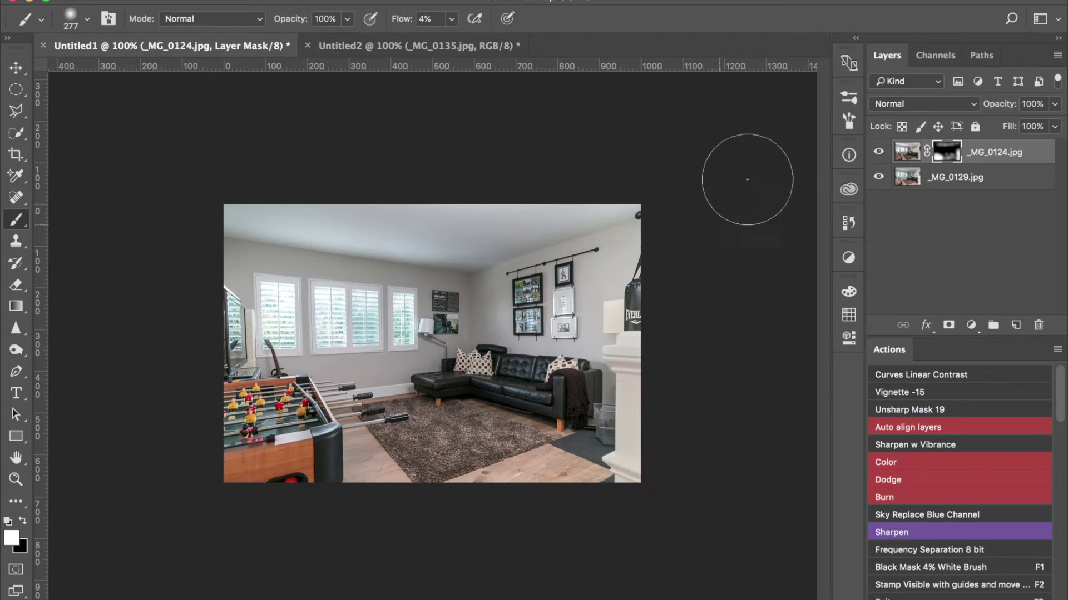
# - Set the _MG_0124.jpg layer's blend mode to Luminosity and make its mask active
pyautogui.click(941, 106)
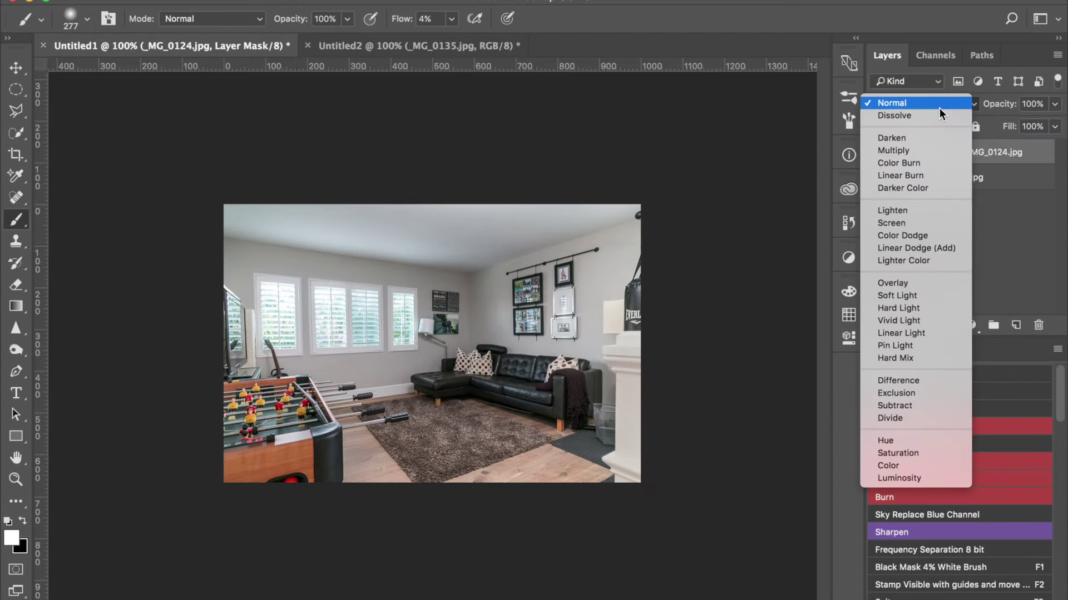
pyautogui.click(891, 478)
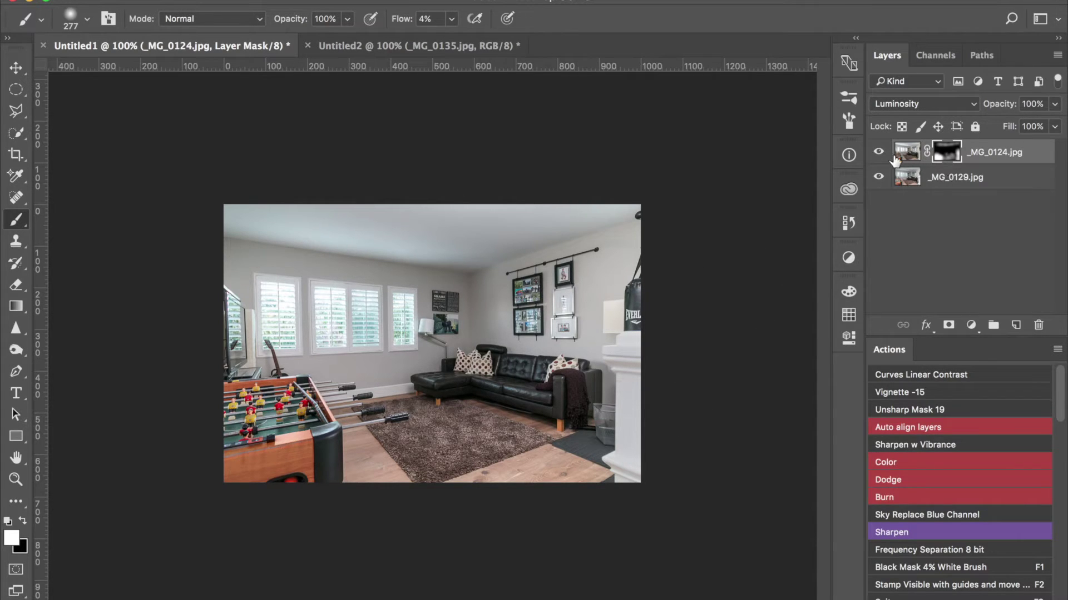
pyautogui.click(976, 152)
pyautogui.click(948, 153)
pyautogui.click(936, 183)
pyautogui.click(947, 156)
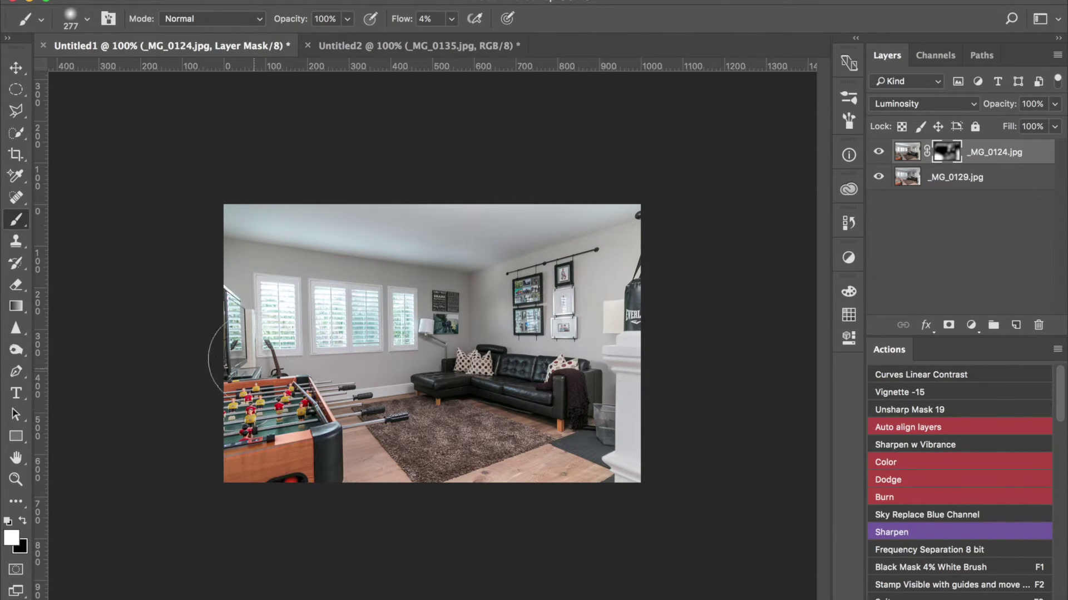
# - Outline the TV screen beside the foosball table as a selection with the Polygonal Lasso tool
pyautogui.press('z')
pyautogui.moveTo(237, 343); pyautogui.dragTo(271, 367)
pyautogui.press('super+0')
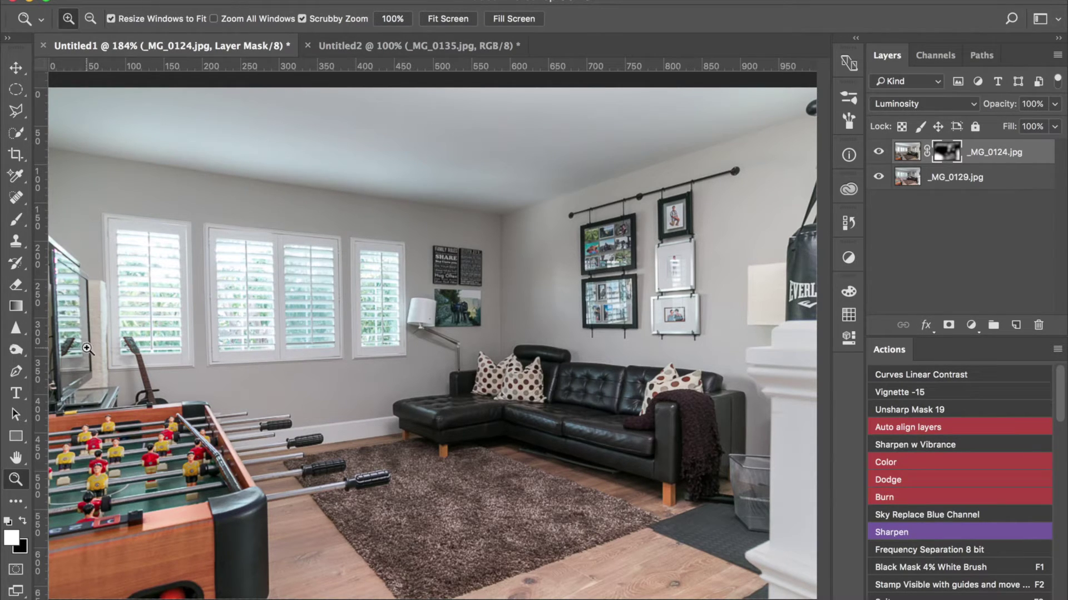
pyautogui.click(16, 113)
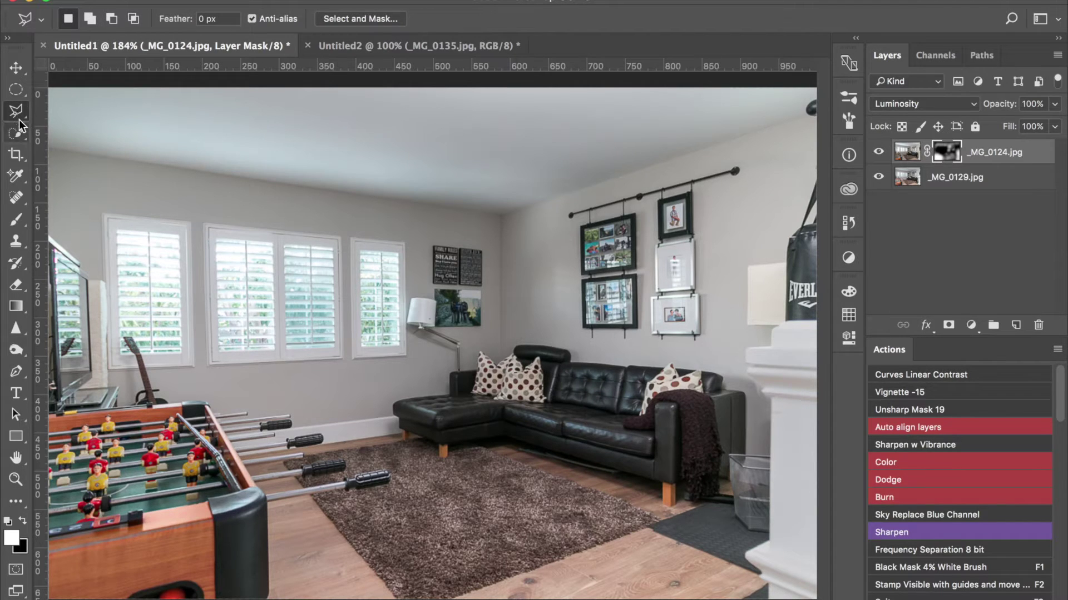
pyautogui.click(18, 113)
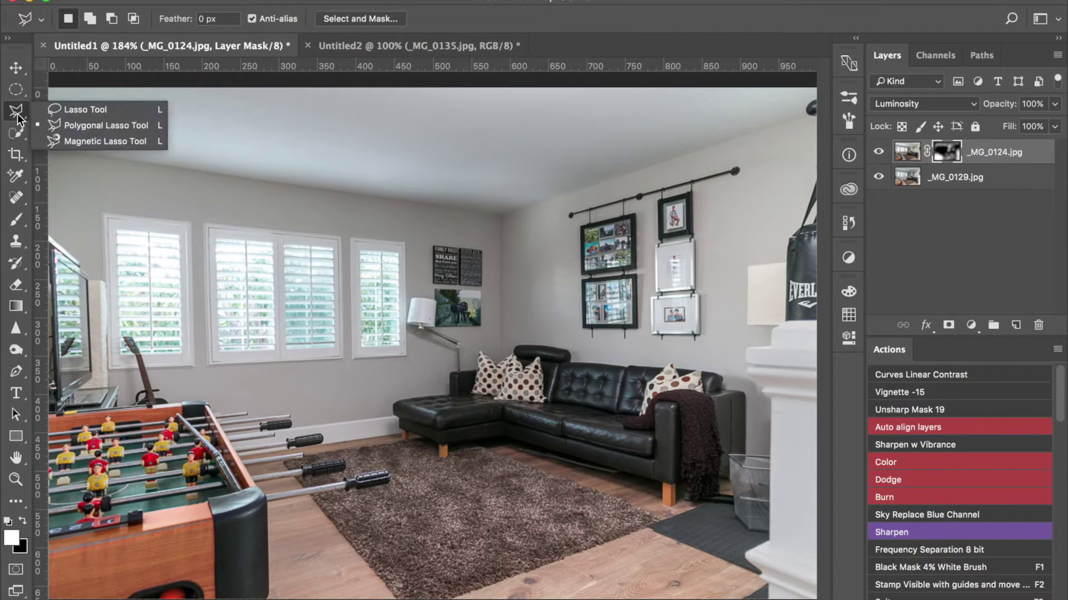
pyautogui.click(54, 125)
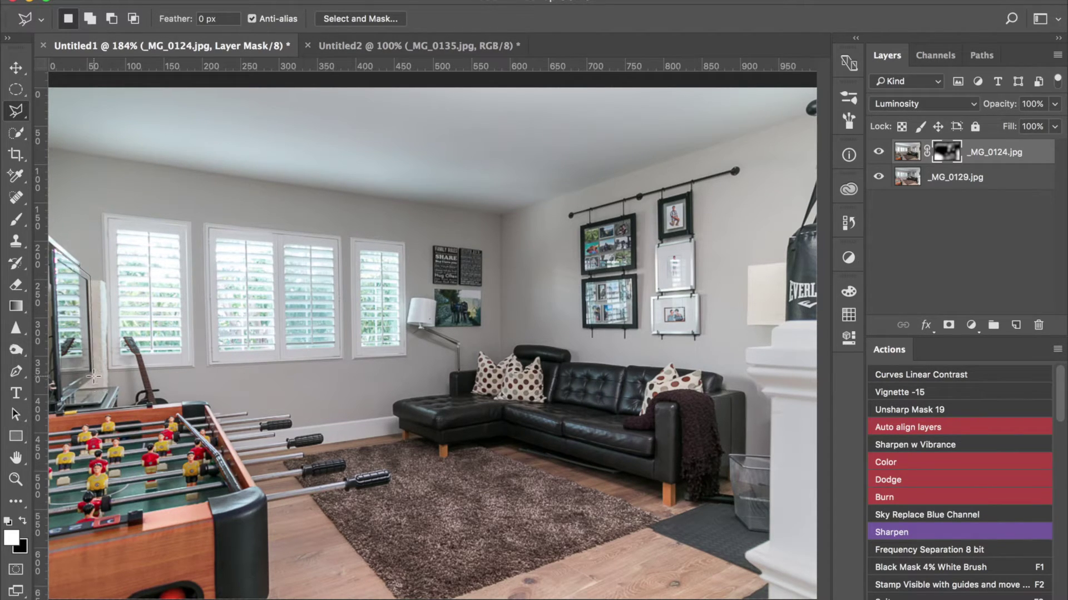
pyautogui.click(61, 399)
# - Add a blank layer directly above the masked _MG_0124.jpg layer, keeping the TV screen selected
pyautogui.press('shift')
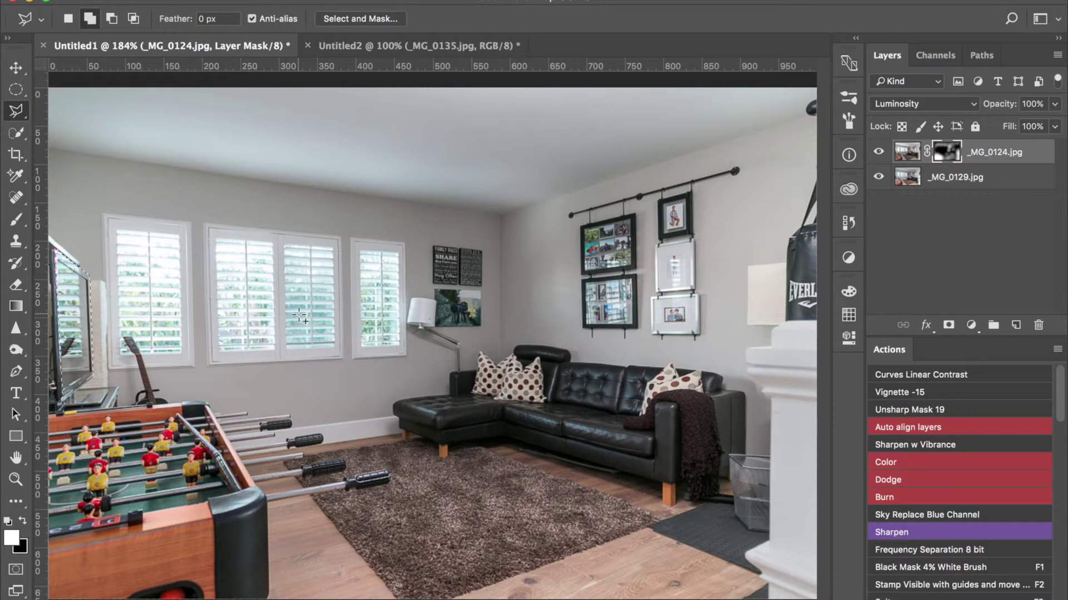
pyautogui.hotkey('shift', 'alt')
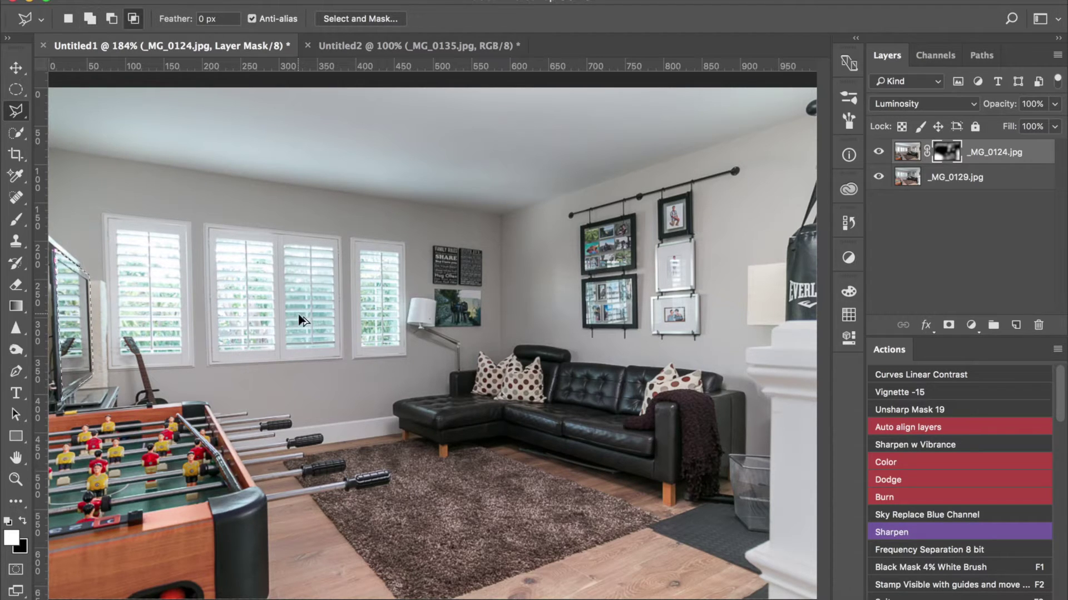
pyautogui.hotkey('ctrl', 'alt', 'shift', 'n')
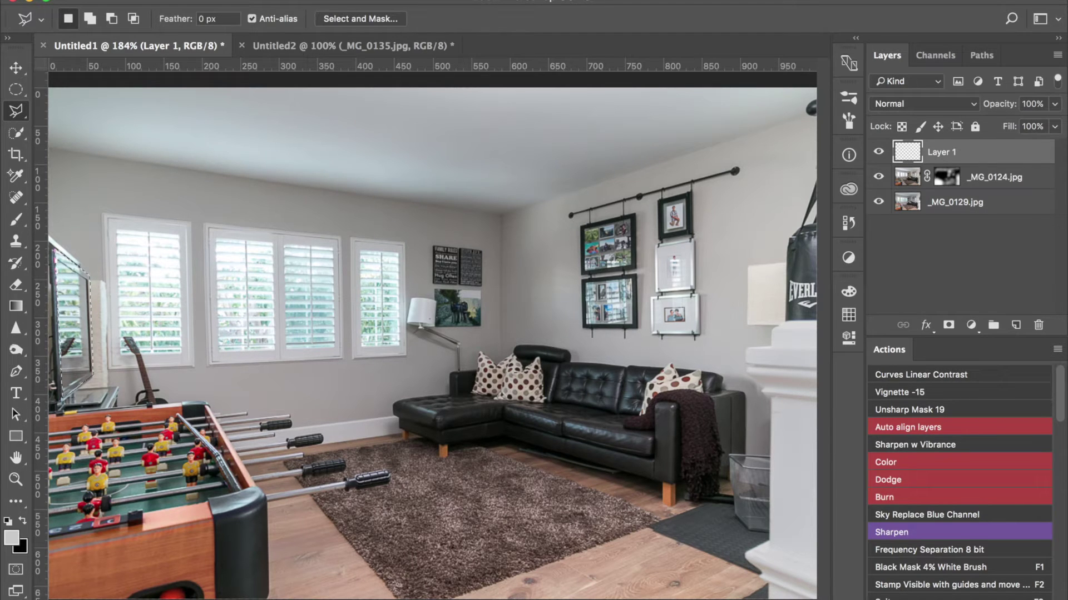
pyautogui.click(146, 1)
pyautogui.moveTo(275, 1)
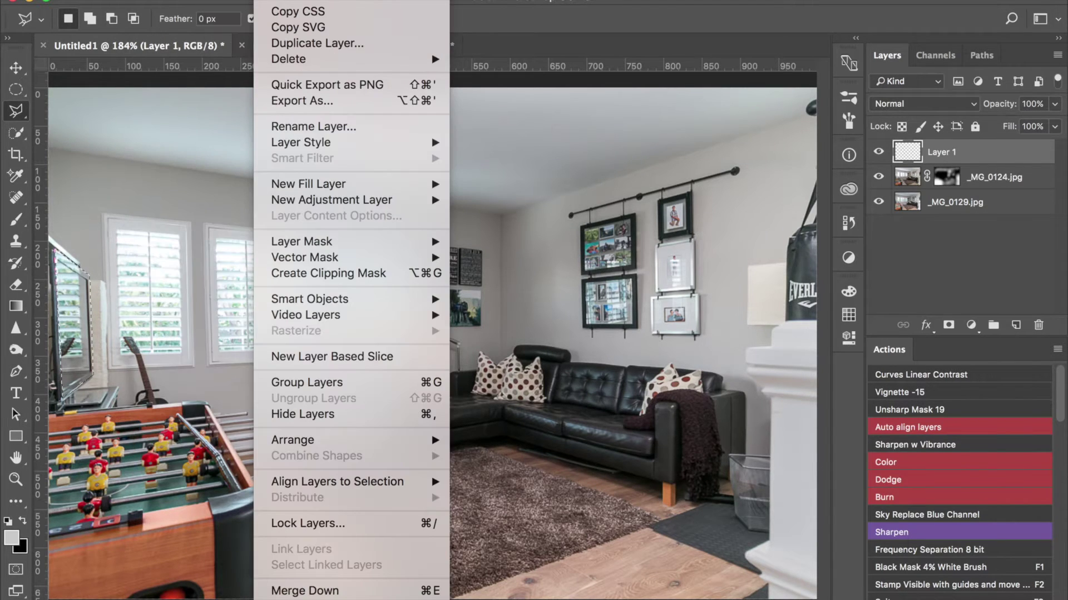
pyautogui.moveTo(429, 1)
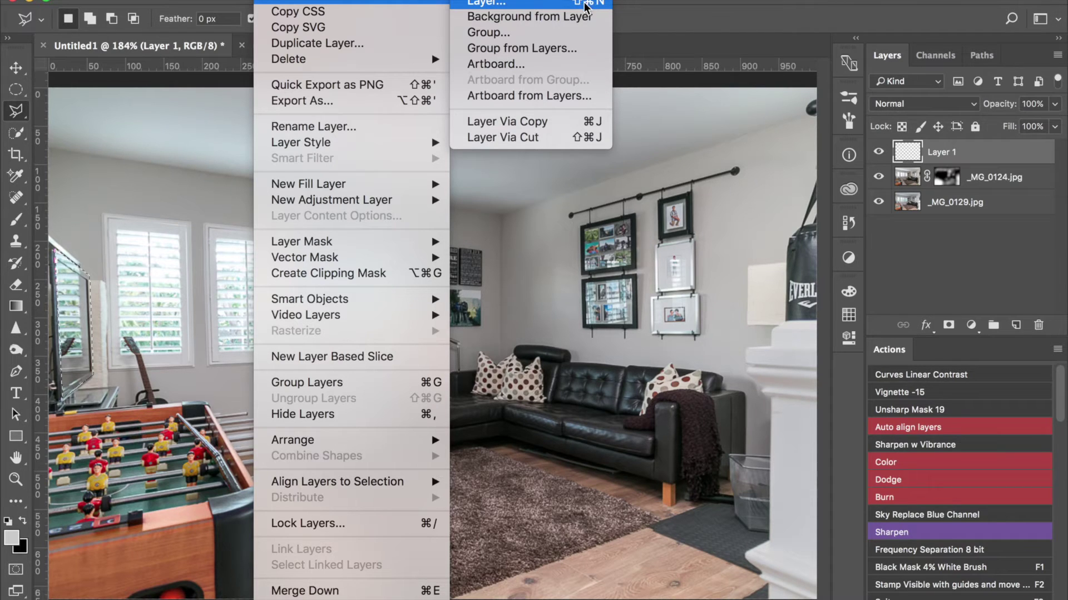
pyautogui.click(656, 14)
pyautogui.hotkey('ctrl', 'shift', 'n')
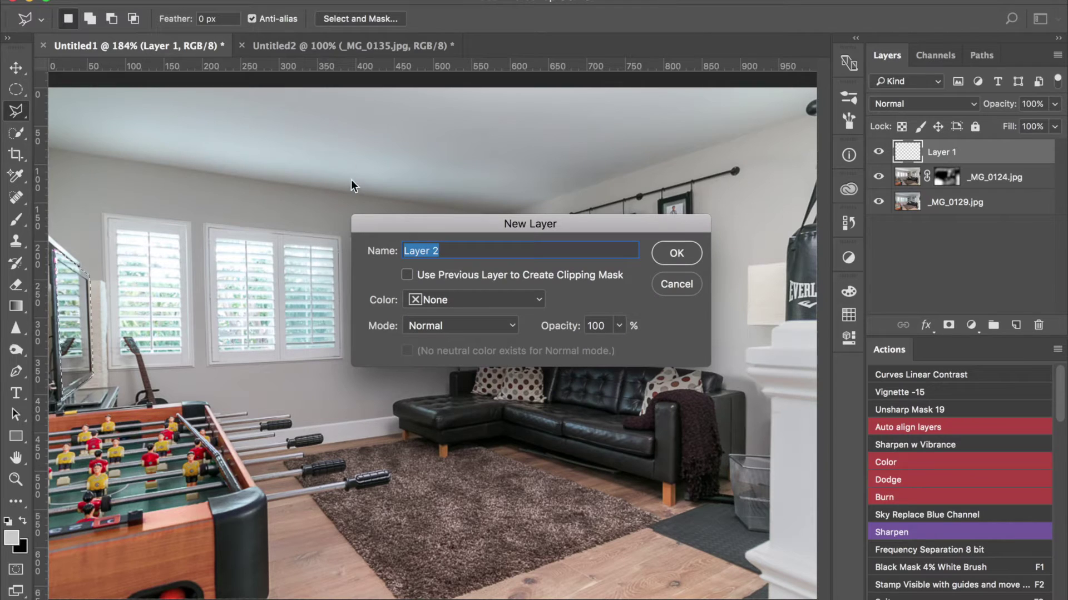
pyautogui.click(676, 284)
# - Add a new blank layer at the top of the stack and fill the TV selection with a mostly black linear gradient
pyautogui.press('shift')
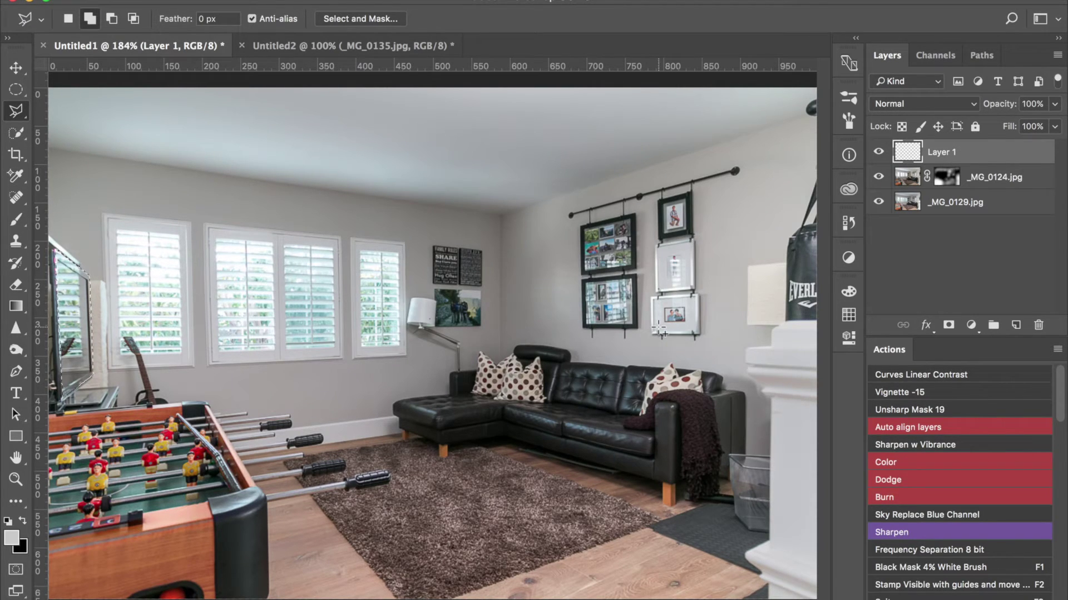
pyautogui.hotkey('shift', 'alt')
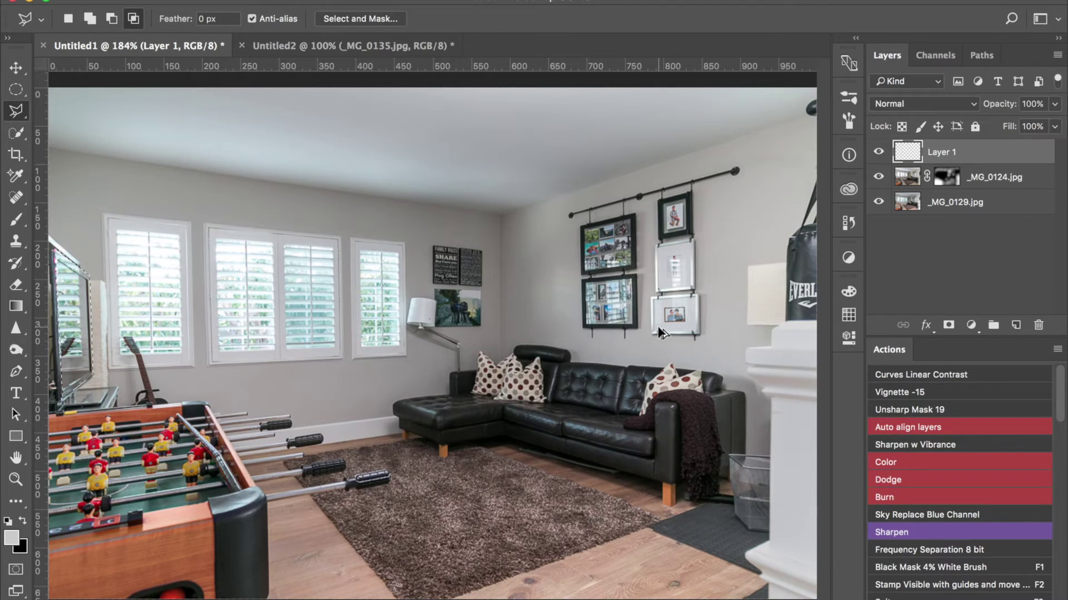
pyautogui.press('super+shift+alt+n')
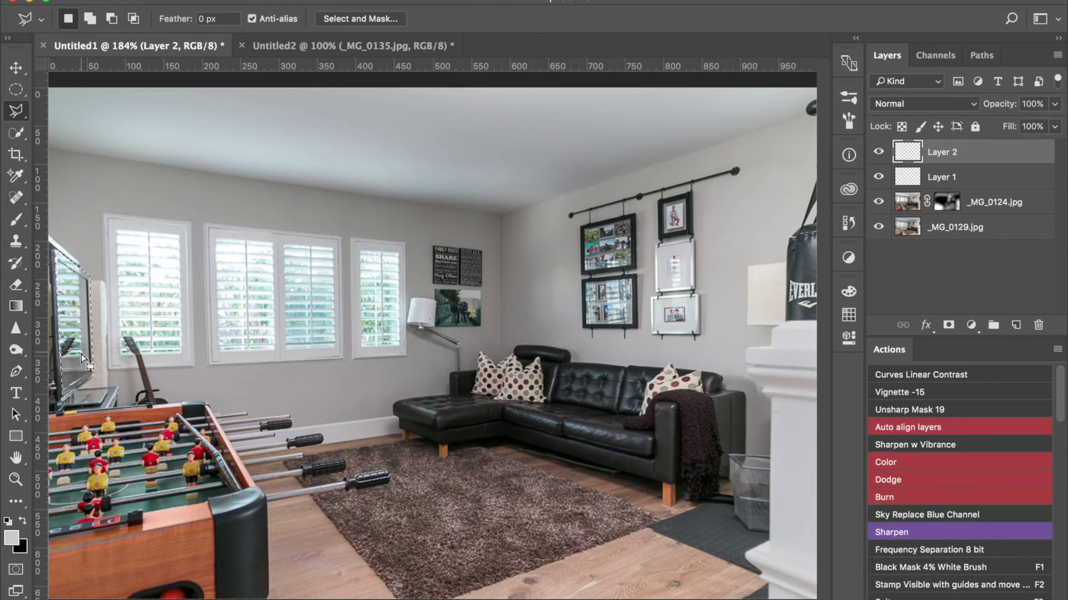
pyautogui.press('g')
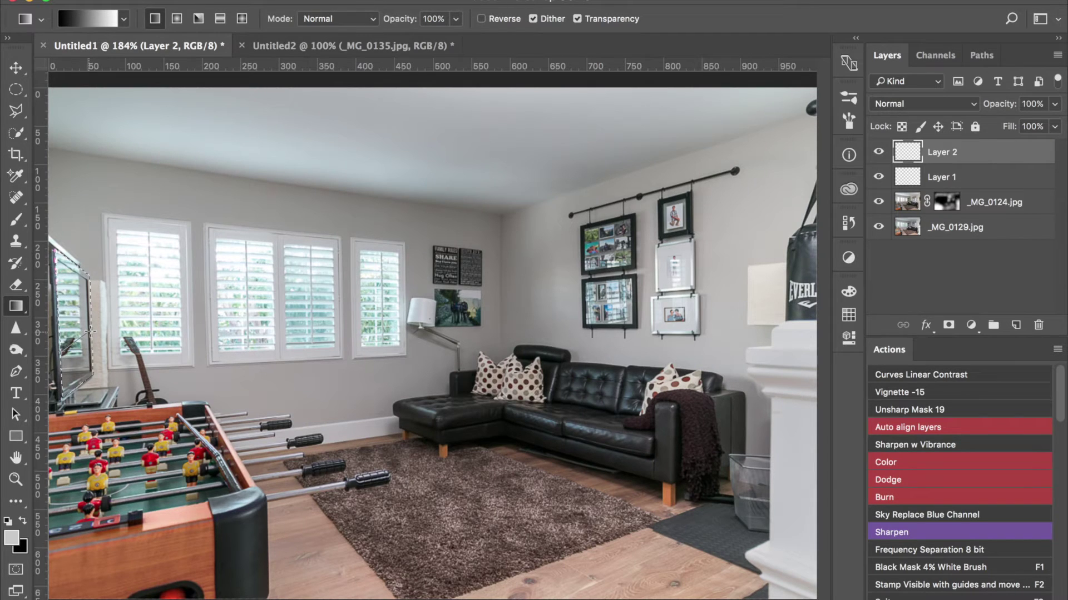
pyautogui.moveTo(92, 331); pyautogui.dragTo(89, 384)
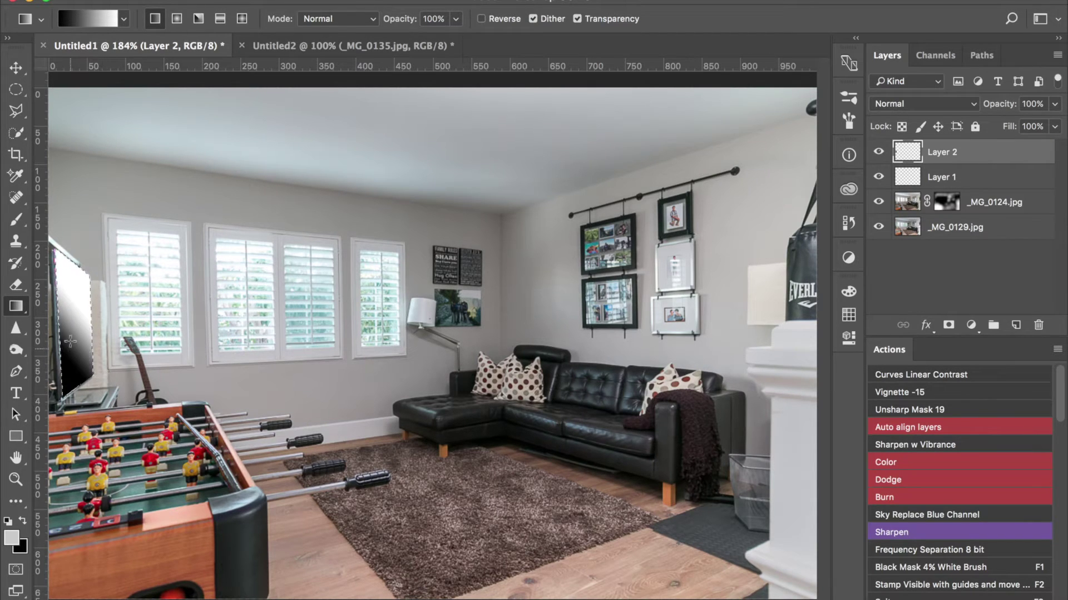
pyautogui.moveTo(105, 299); pyautogui.dragTo(104, 301)
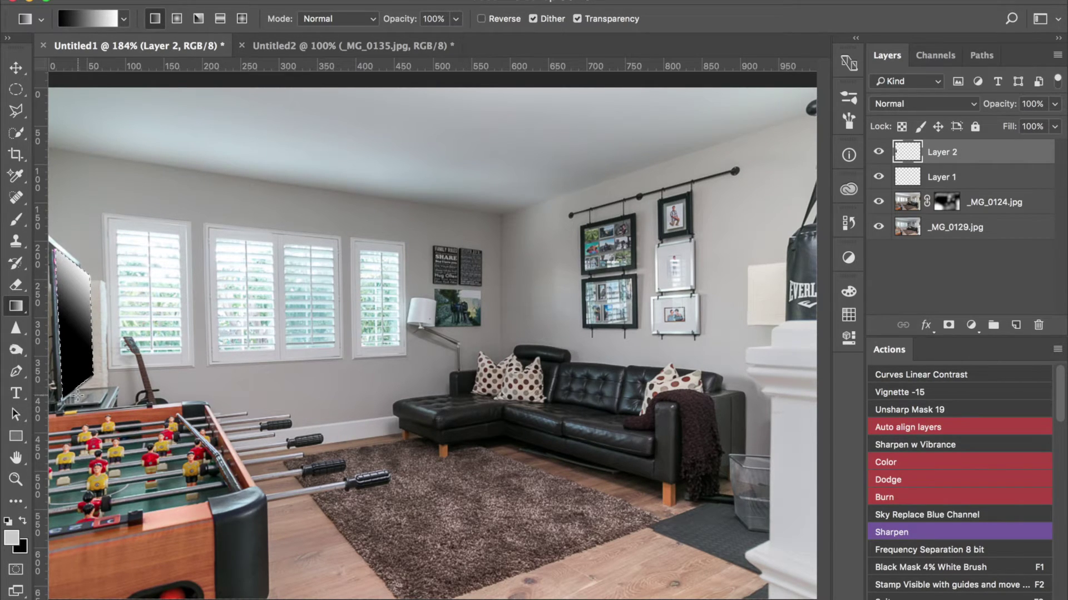
# - Deselect the TV screen and slightly reduce the opacity of the gradient layer
pyautogui.press('z')
pyautogui.moveTo(93, 388); pyautogui.dragTo(53, 383)
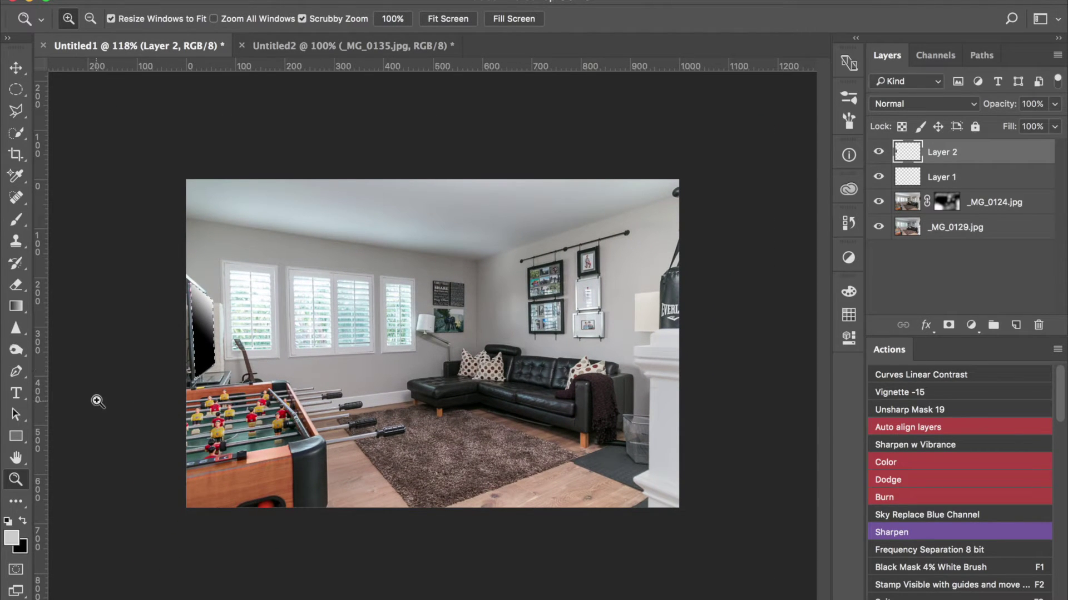
pyautogui.press('g')
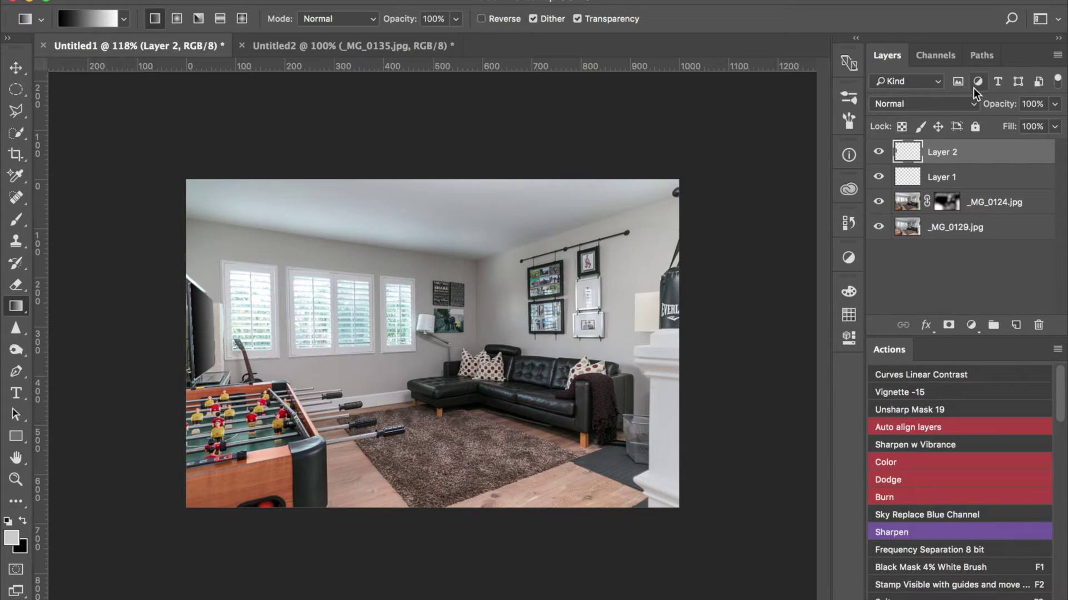
pyautogui.moveTo(999, 107); pyautogui.dragTo(989, 107)
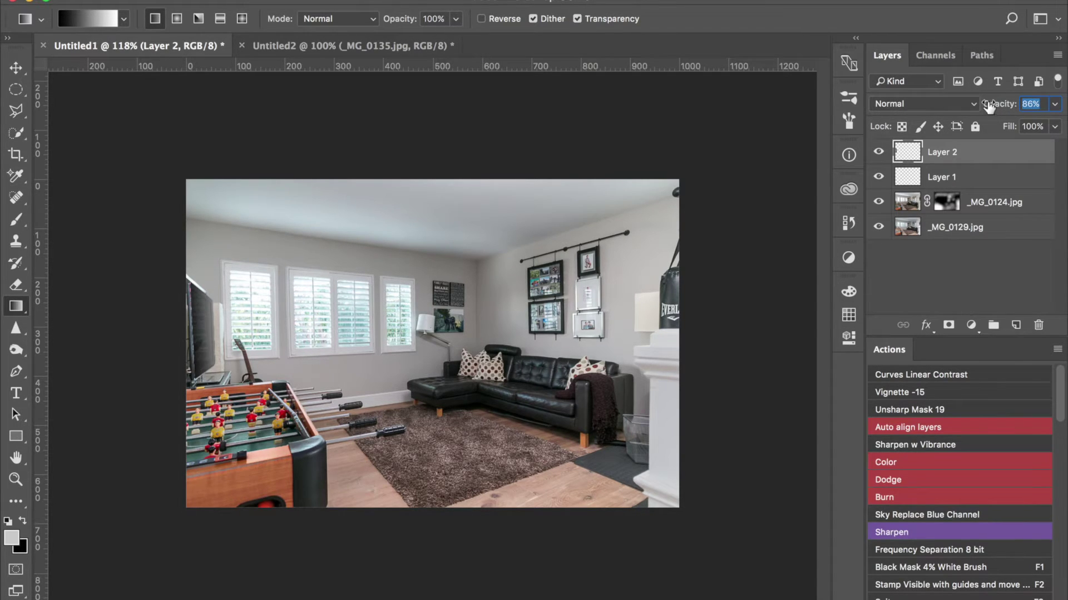
pyautogui.moveTo(988, 107); pyautogui.dragTo(986, 105)
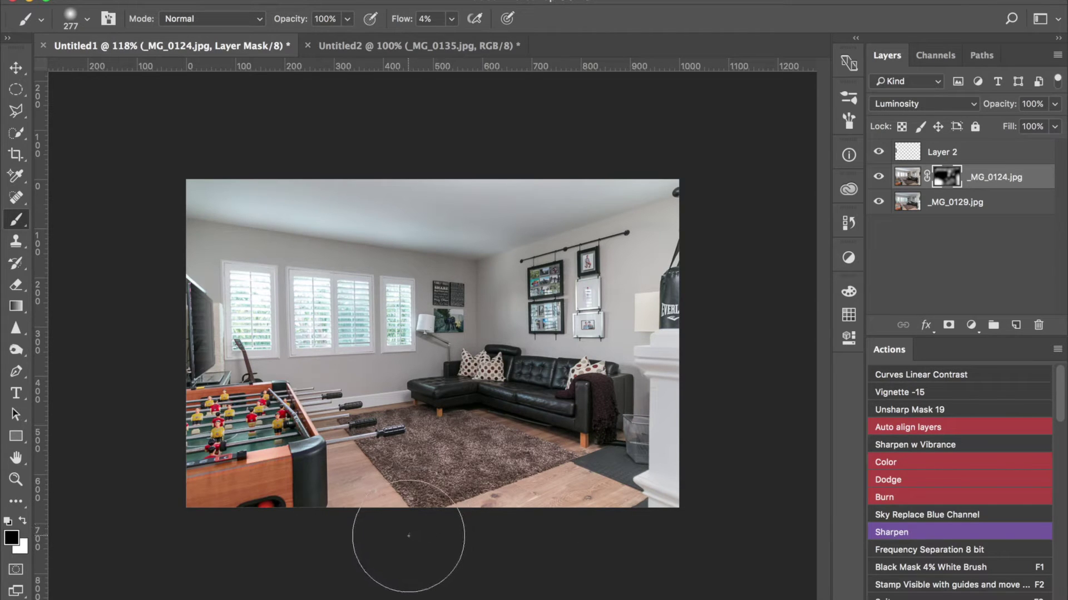
# - Compare the blend by turning the _MG_0124.jpg mask off and on, and hiding and showing that layer
pyautogui.press('x')
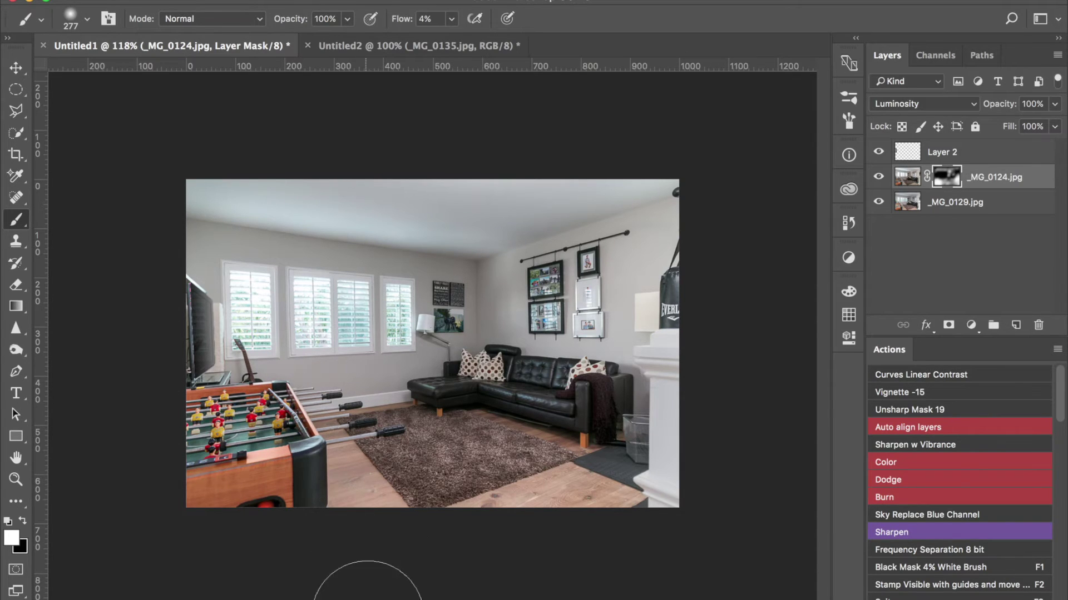
pyautogui.keyDown('shift'); pyautogui.click(946, 179); pyautogui.keyUp('shift')
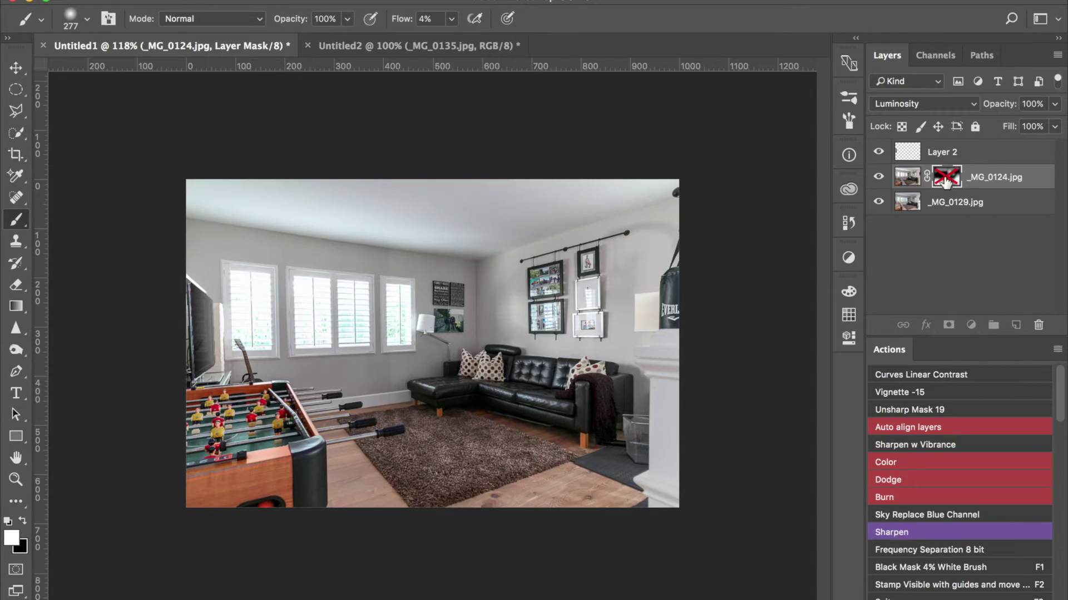
pyautogui.keyDown('shift'); pyautogui.click(944, 182); pyautogui.keyUp('shift')
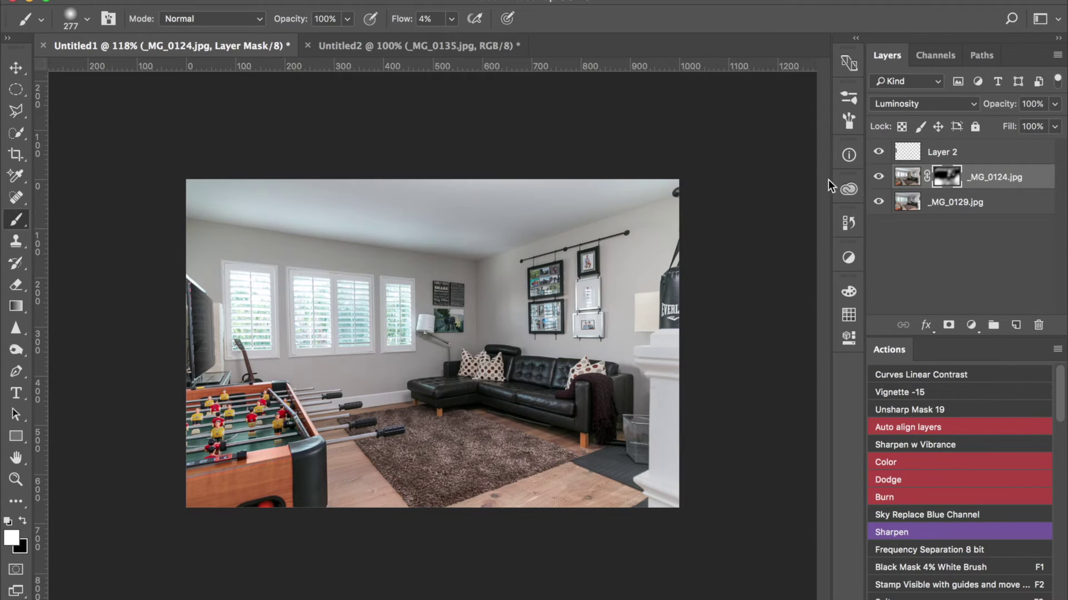
pyautogui.click(879, 179)
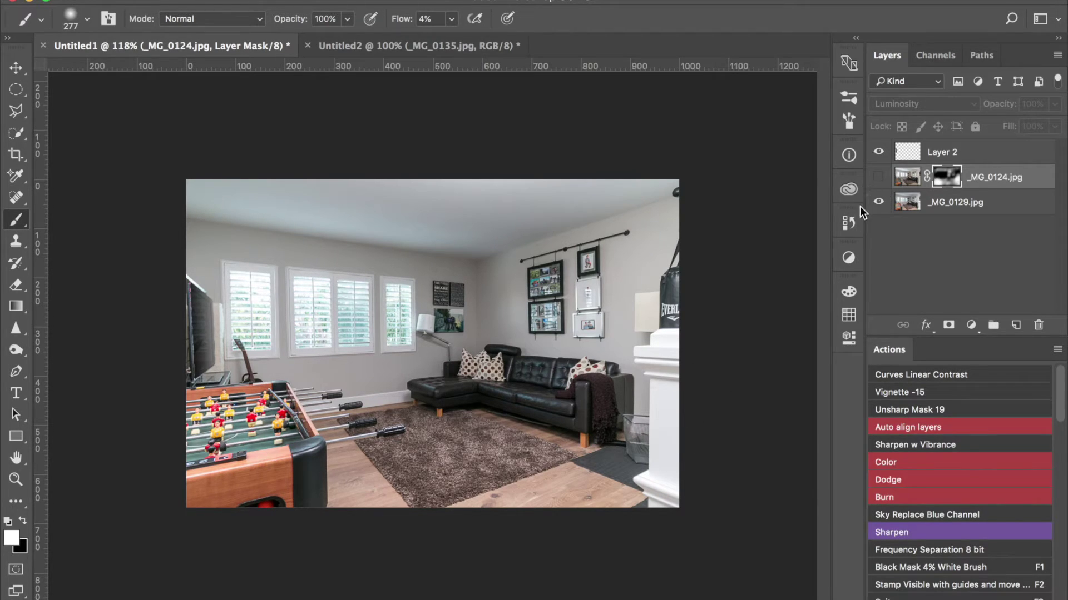
pyautogui.click(879, 179)
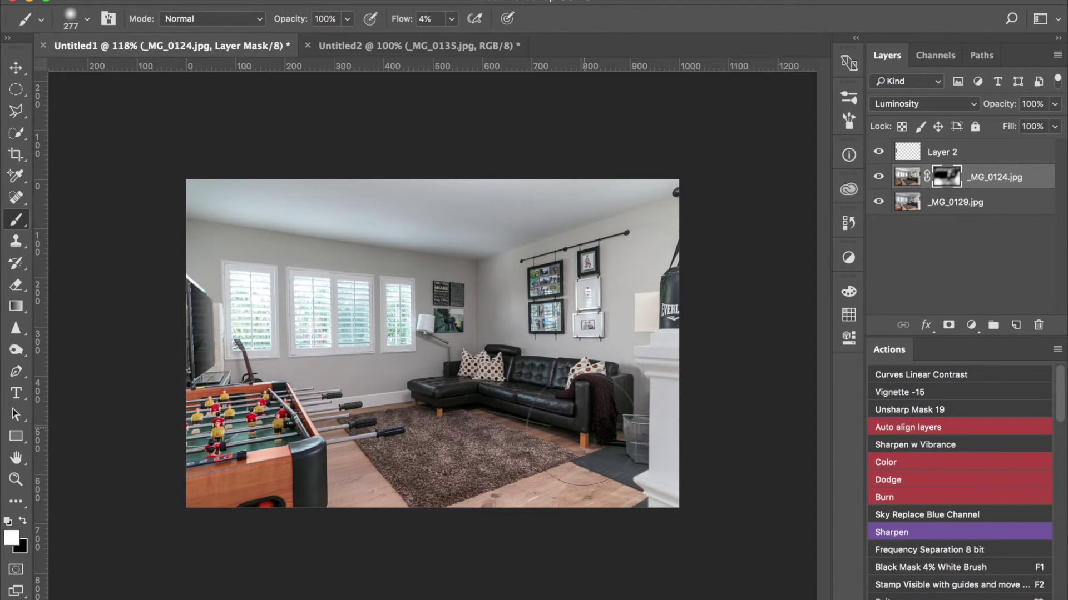
# - Switch to the Untitled2 document and compare its three bedroom exposures by hiding and showing the _MG_0135.jpg and _MG_0138.jpg layers
pyautogui.click(409, 46)
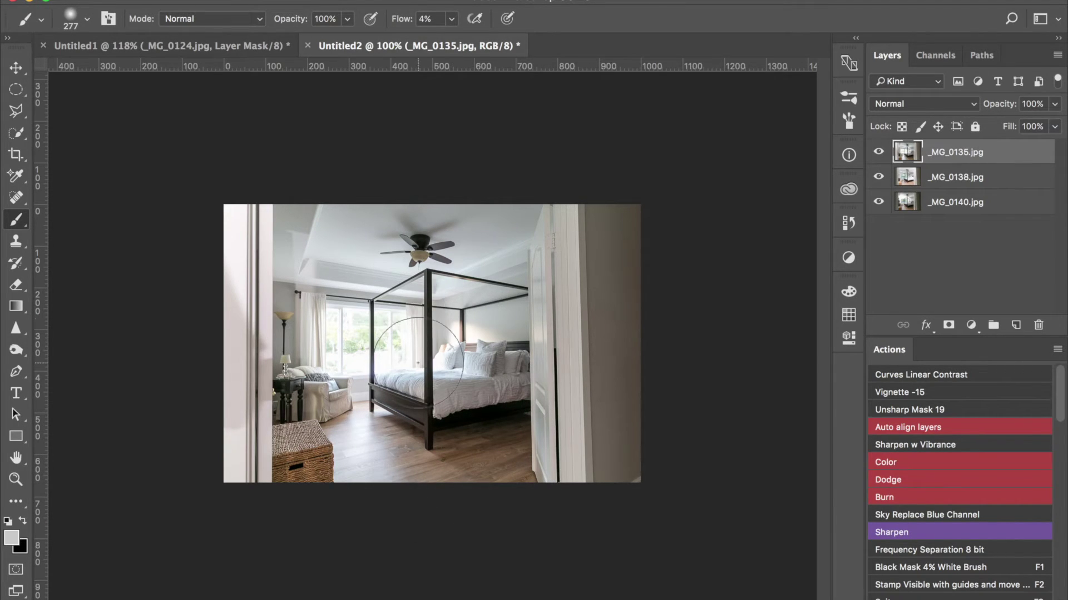
pyautogui.click(878, 154)
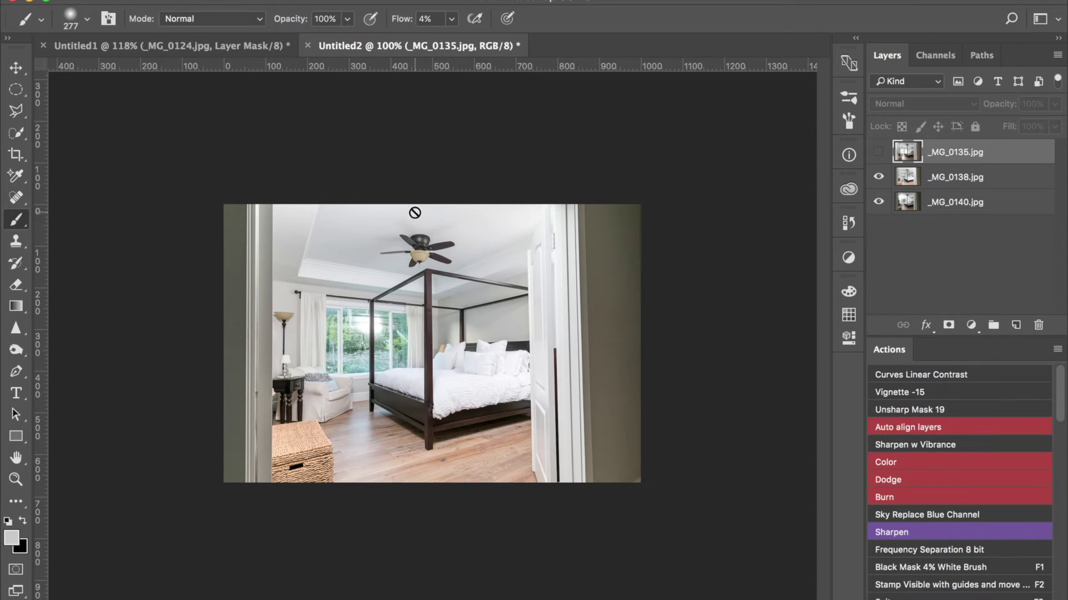
pyautogui.click(878, 177)
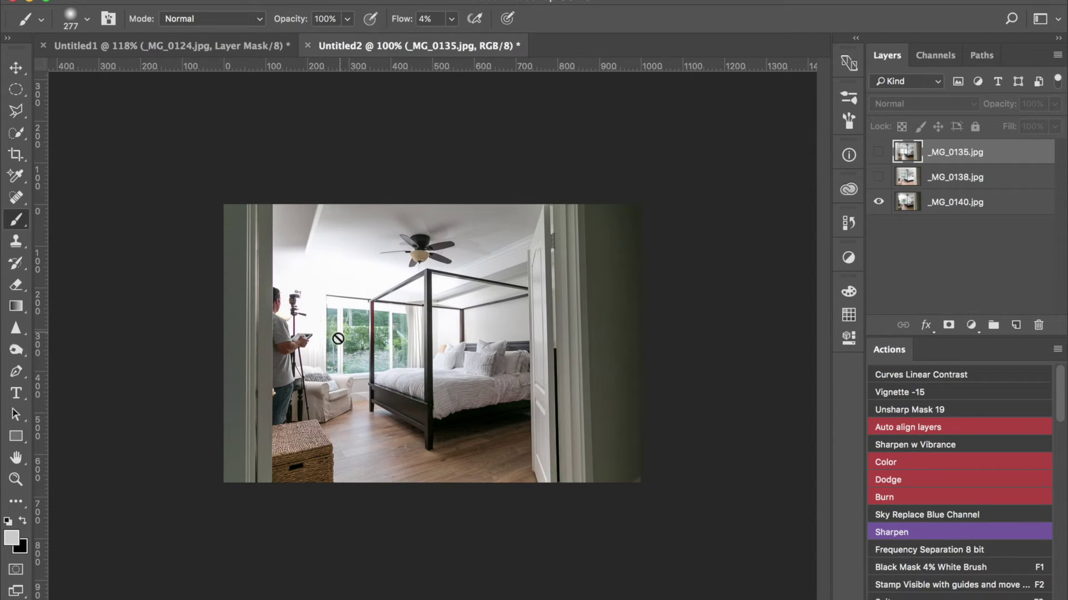
pyautogui.click(878, 177)
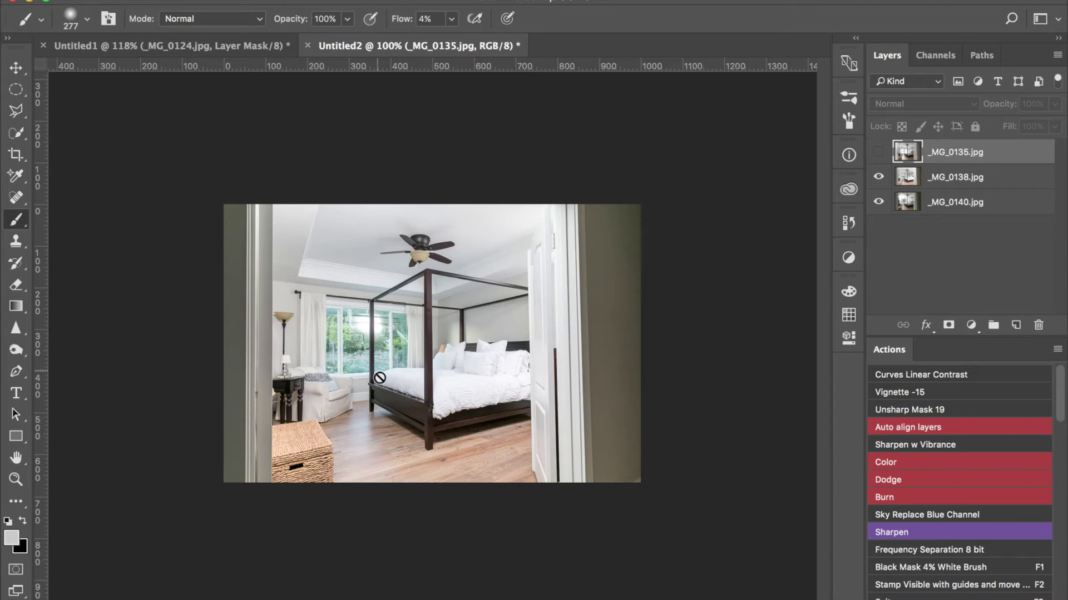
pyautogui.click(878, 155)
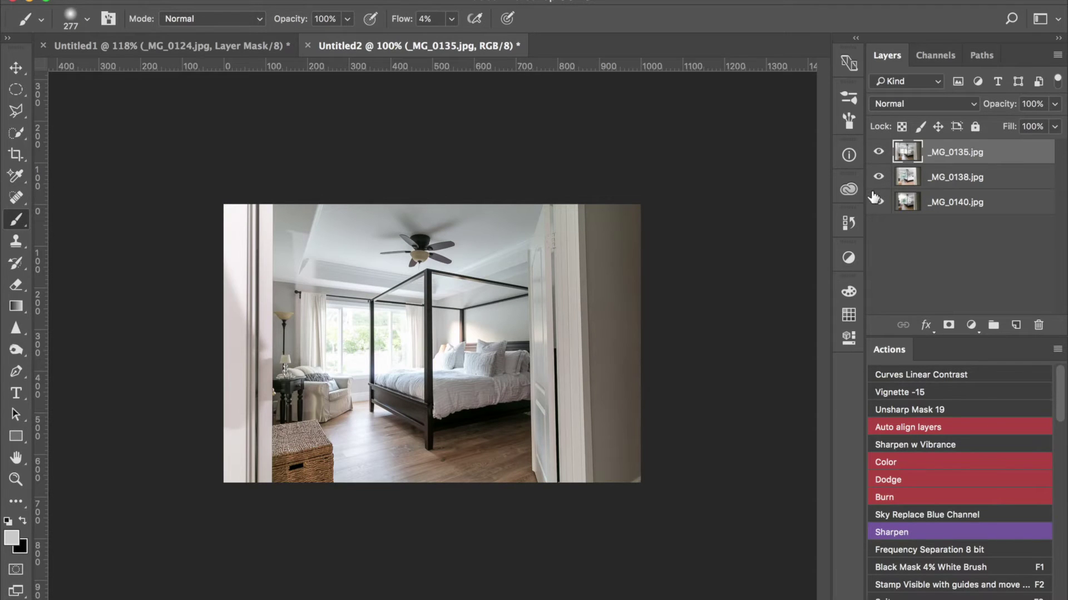
# - Hide the _MG_0135.jpg layer, move _MG_0140.jpg directly above _MG_0138.jpg, and set its blend mode to Darken
pyautogui.click(879, 153)
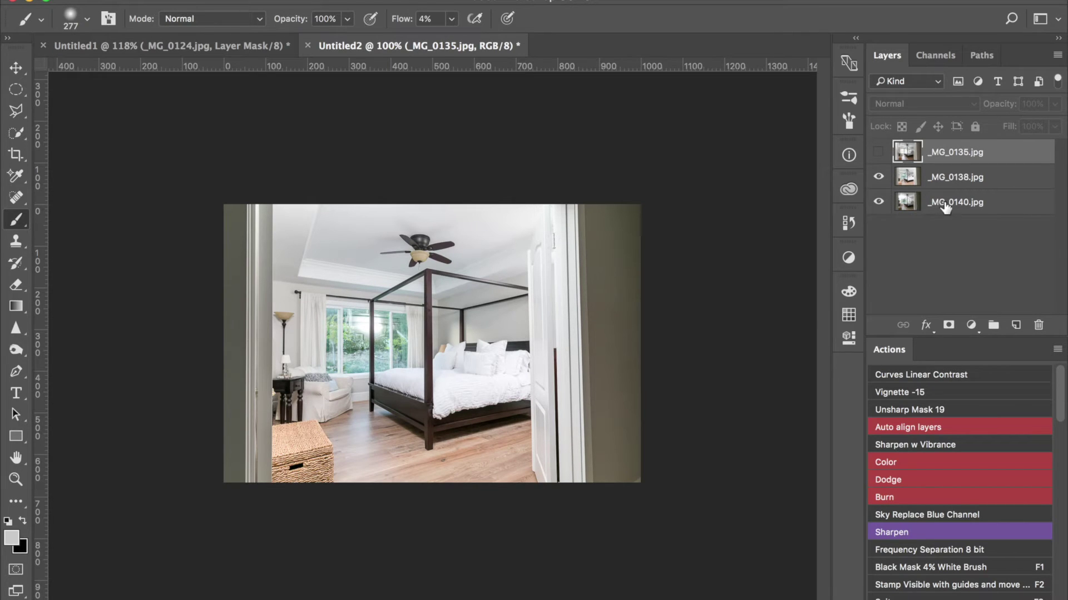
pyautogui.moveTo(947, 206); pyautogui.dragTo(947, 166)
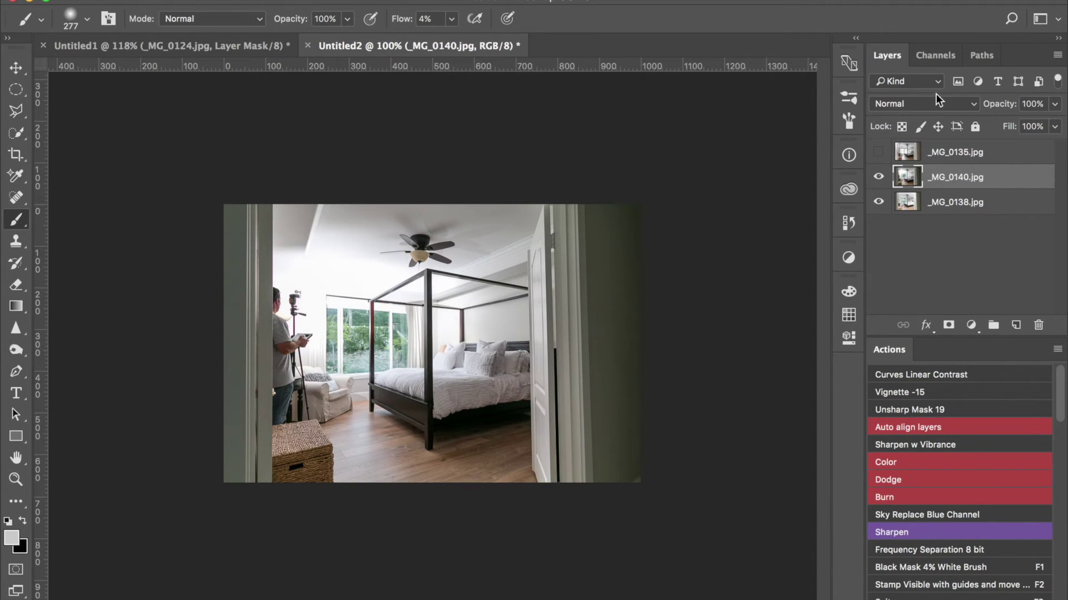
pyautogui.click(960, 104)
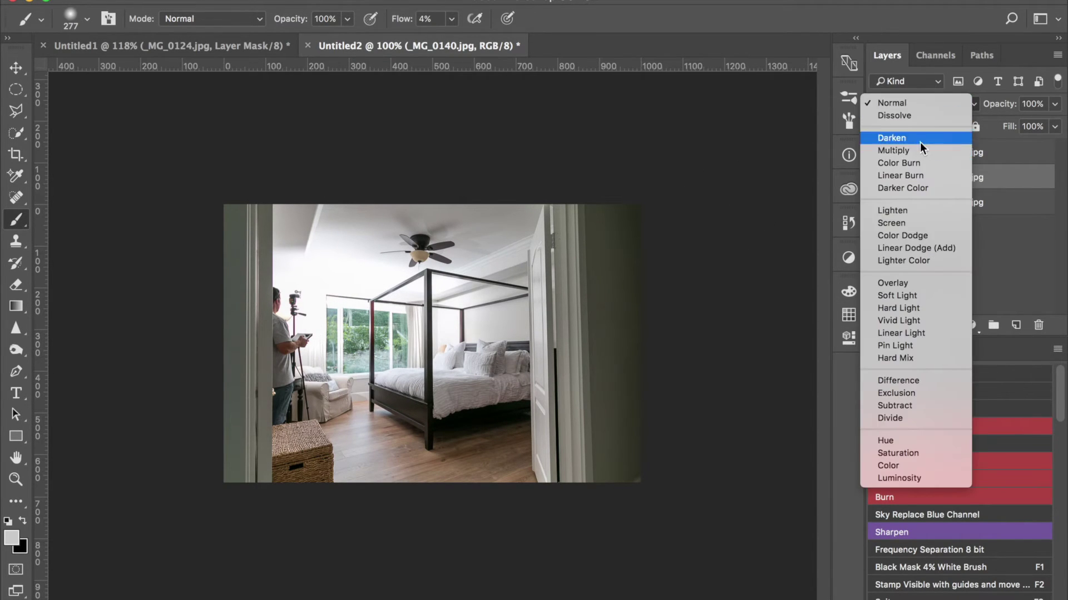
pyautogui.click(906, 139)
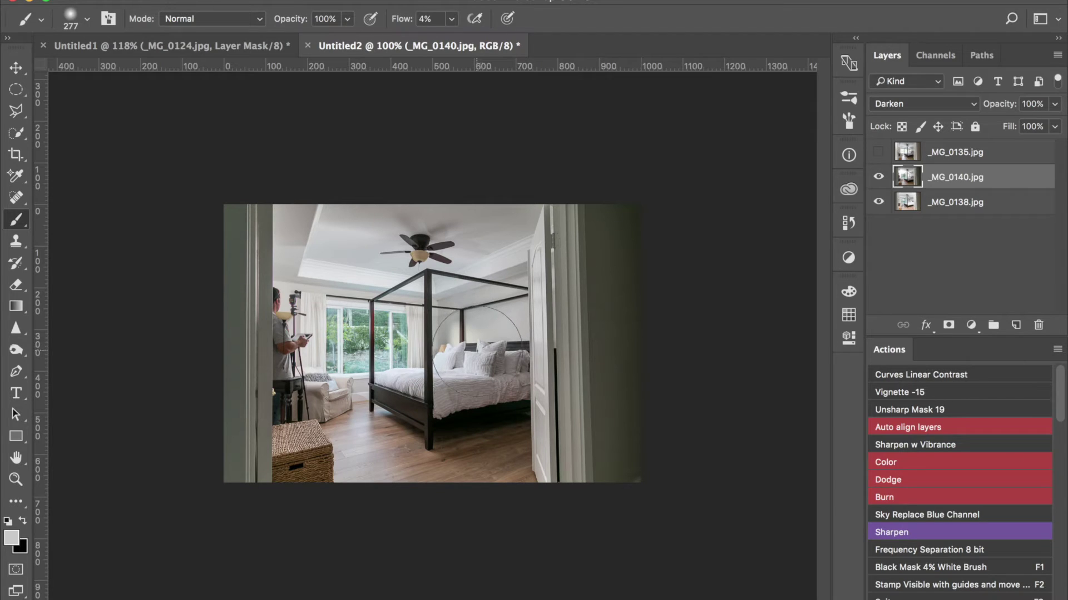
# - Add a black mask to the _MG_0140.jpg layer and paint the window view in with a white brush at 100% flow
pyautogui.press('F1')
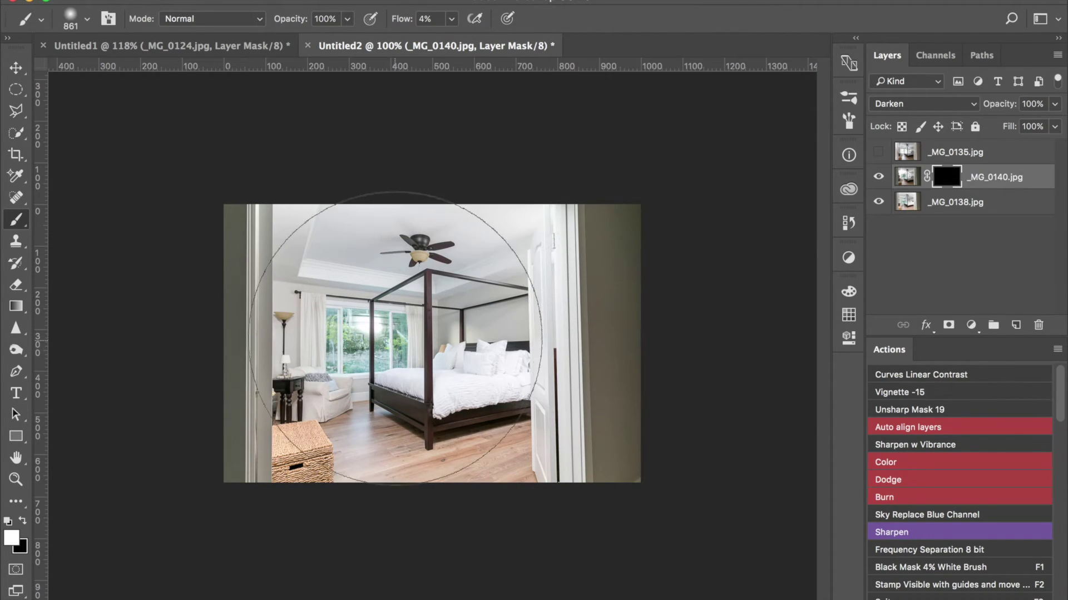
pyautogui.moveTo(421, 307)
pyautogui.mouseDown()
pyautogui.moveTo(230, 340)
pyautogui.moveTo(117, 345)
pyautogui.moveTo(129, 337)
pyautogui.mouseUp()
pyautogui.press('z')
pyautogui.moveTo(290, 345); pyautogui.dragTo(334, 349)
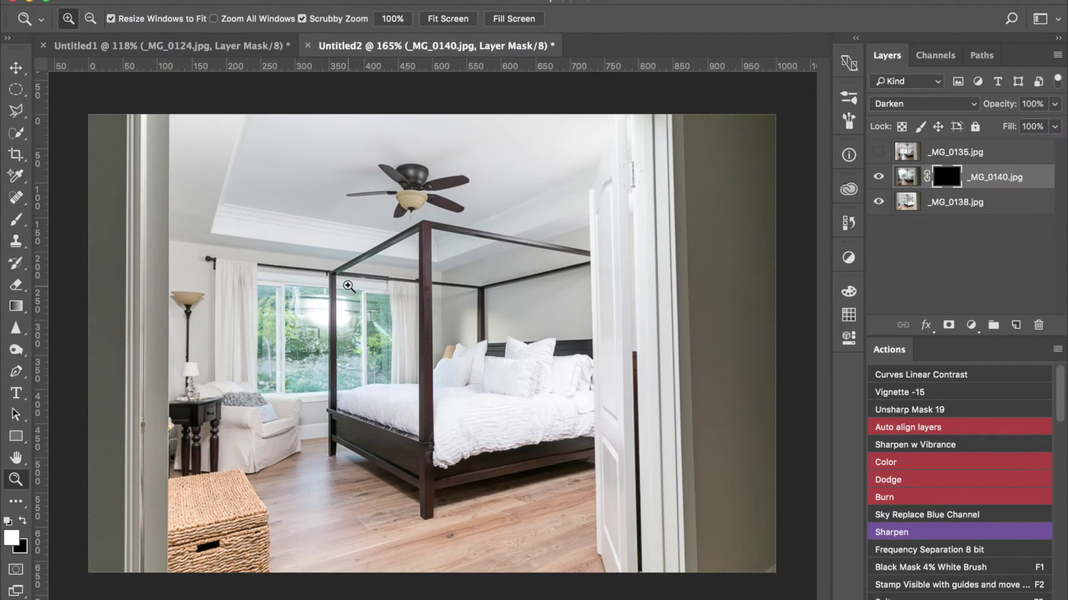
pyautogui.press('b')
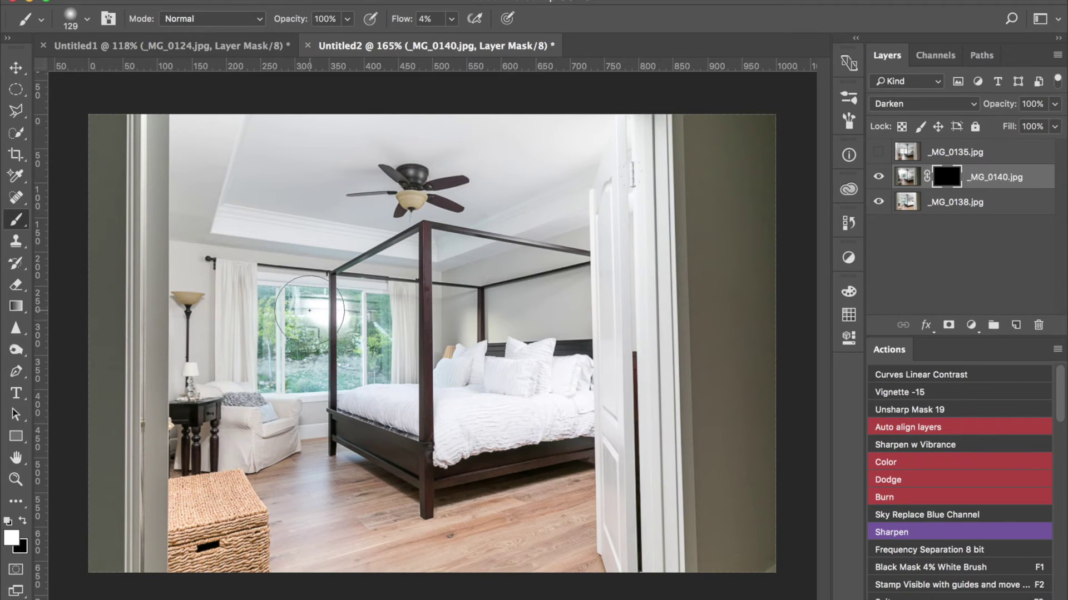
pyautogui.click(280, 307)
pyautogui.click(451, 21)
pyautogui.moveTo(455, 40); pyautogui.dragTo(522, 40)
pyautogui.moveTo(304, 309)
pyautogui.mouseDown()
pyautogui.moveTo(281, 301)
pyautogui.moveTo(311, 314)
pyautogui.moveTo(365, 302)
pyautogui.moveTo(362, 335)
pyautogui.moveTo(370, 322)
pyautogui.moveTo(371, 356)
pyautogui.moveTo(385, 370)
pyautogui.moveTo(334, 390)
pyautogui.moveTo(306, 377)
pyautogui.moveTo(280, 383)
pyautogui.moveTo(265, 367)
pyautogui.moveTo(268, 305)
pyautogui.moveTo(267, 350)
pyautogui.moveTo(280, 318)
pyautogui.moveTo(297, 327)
pyautogui.moveTo(304, 300)
pyautogui.moveTo(311, 335)
pyautogui.moveTo(231, 360)
pyautogui.moveTo(255, 374)
pyautogui.moveTo(204, 285)
pyautogui.moveTo(188, 310)
pyautogui.moveTo(313, 362)
pyautogui.mouseUp()
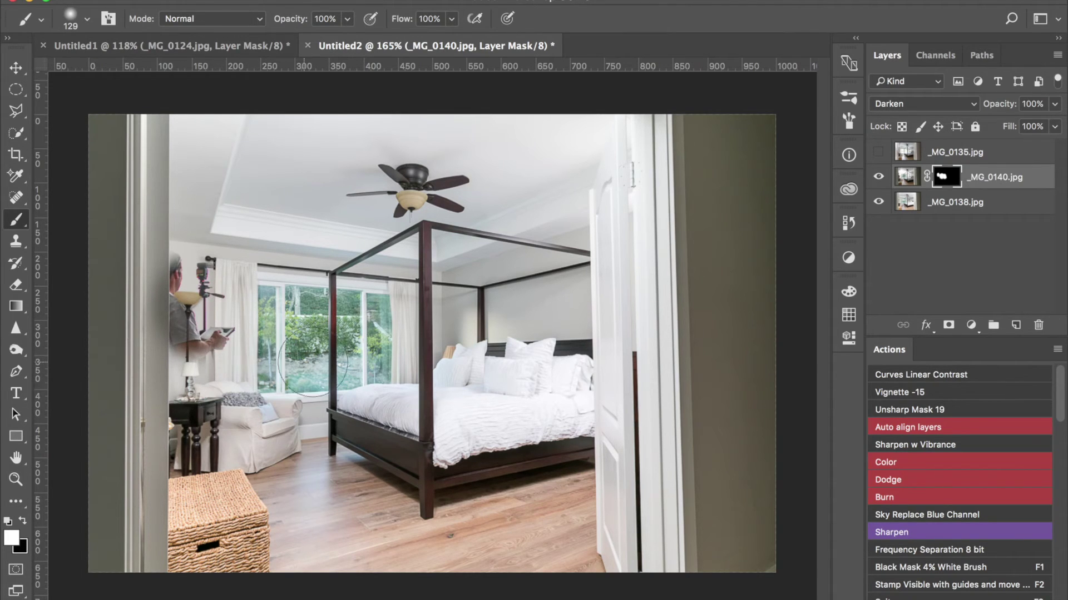
# - Paint the photographer beside the window back out of the _MG_0140.jpg mask with black
pyautogui.press('x')
pyautogui.moveTo(228, 334)
pyautogui.mouseDown()
pyautogui.moveTo(211, 350)
pyautogui.moveTo(209, 260)
pyautogui.moveTo(178, 292)
pyautogui.moveTo(176, 391)
pyautogui.mouseUp()
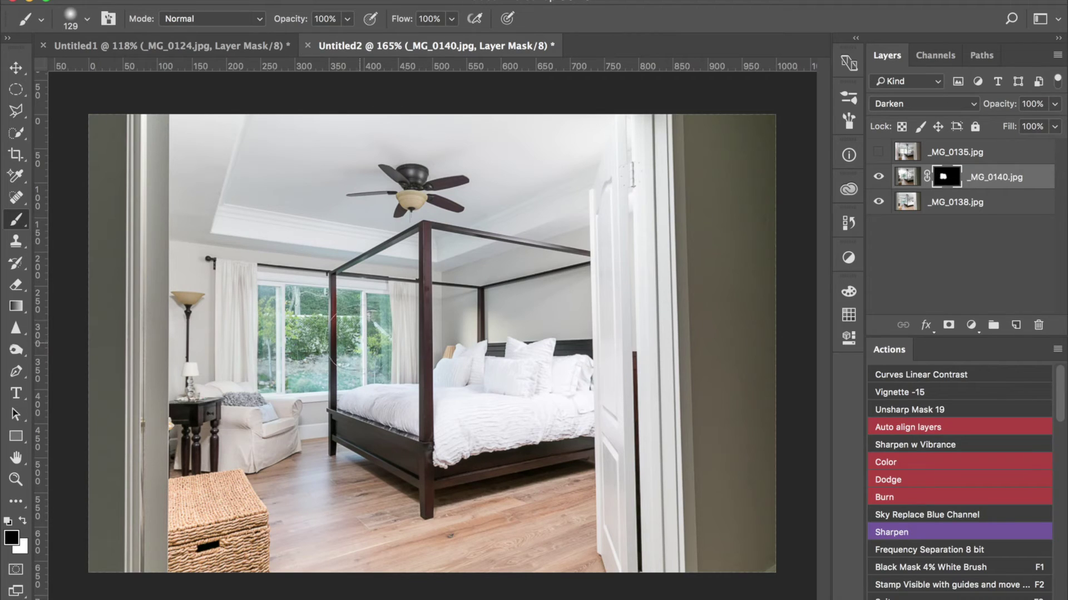
pyautogui.moveTo(345, 316)
pyautogui.mouseDown()
pyautogui.moveTo(289, 316)
pyautogui.moveTo(261, 332)
pyautogui.moveTo(367, 330)
pyautogui.moveTo(353, 341)
pyautogui.mouseUp()
# - Mask out the discoloured bedpost in front of the window with a small black brush and touch up the glass beside it with white
pyautogui.press('z')
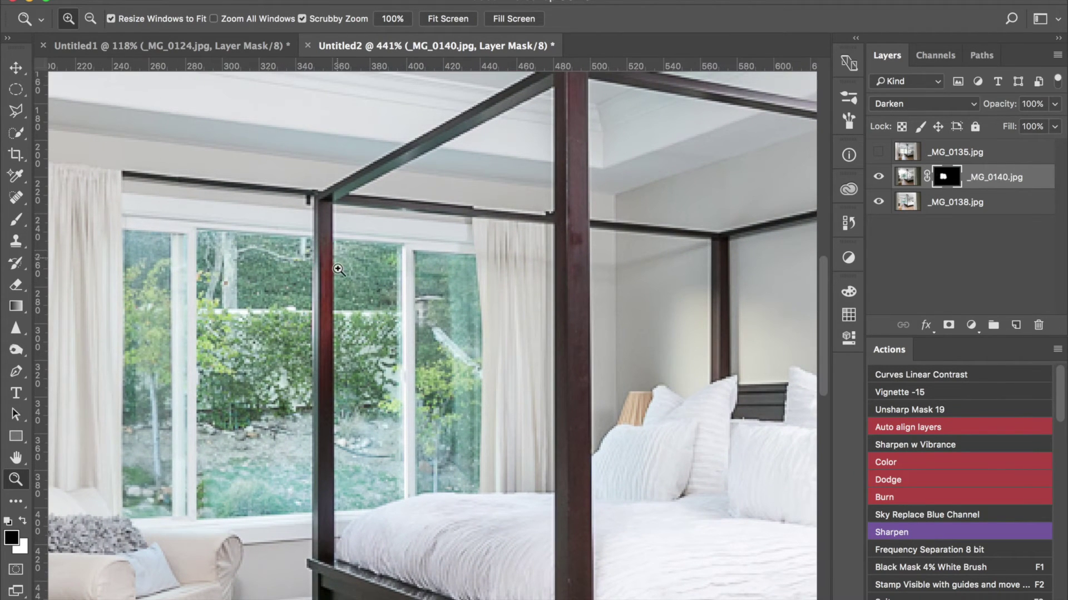
pyautogui.press('x')
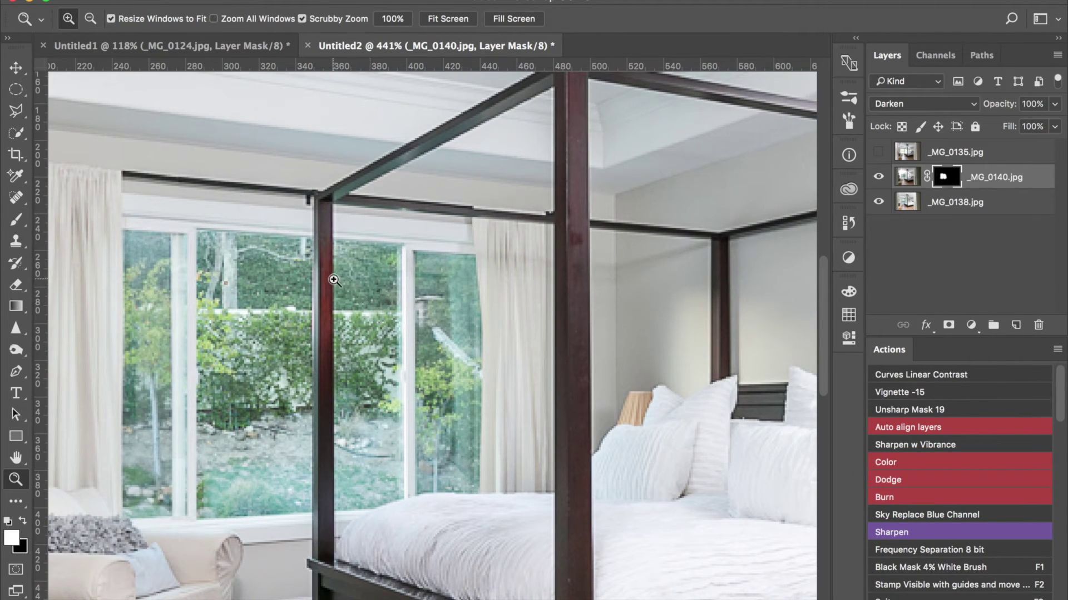
pyautogui.press('b')
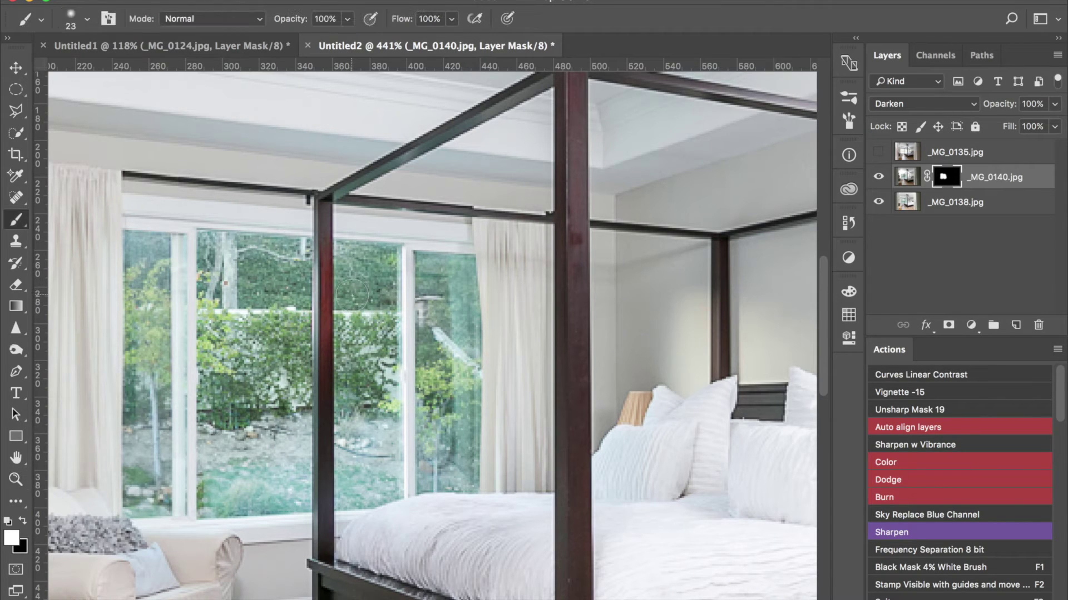
pyautogui.press('x')
pyautogui.moveTo(326, 260)
pyautogui.mouseDown()
pyautogui.moveTo(326, 370)
pyautogui.moveTo(323, 236)
pyautogui.moveTo(329, 400)
pyautogui.mouseUp()
pyautogui.press('x')
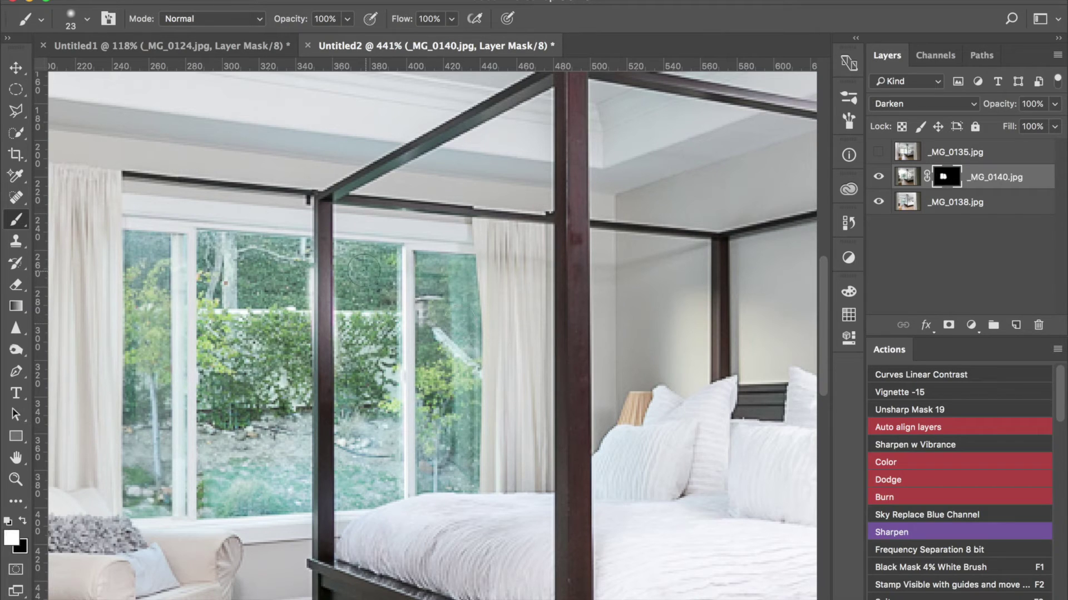
pyautogui.moveTo(349, 337); pyautogui.dragTo(344, 328)
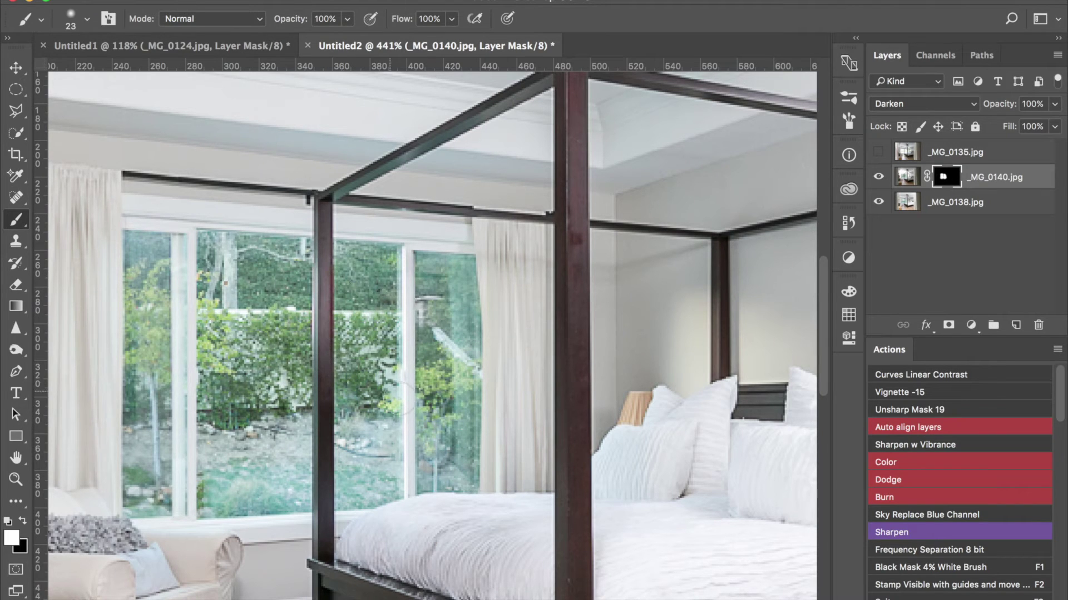
pyautogui.press('z')
pyautogui.moveTo(544, 305); pyautogui.dragTo(485, 316)
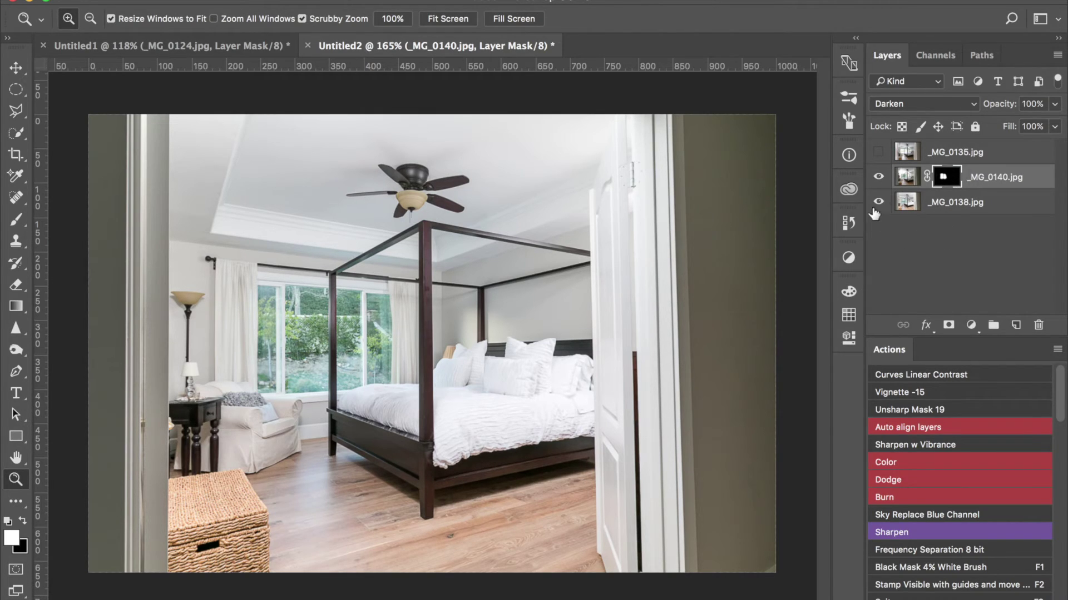
# - Show the _MG_0135.jpg layer and add a black mask to it
pyautogui.click(878, 153)
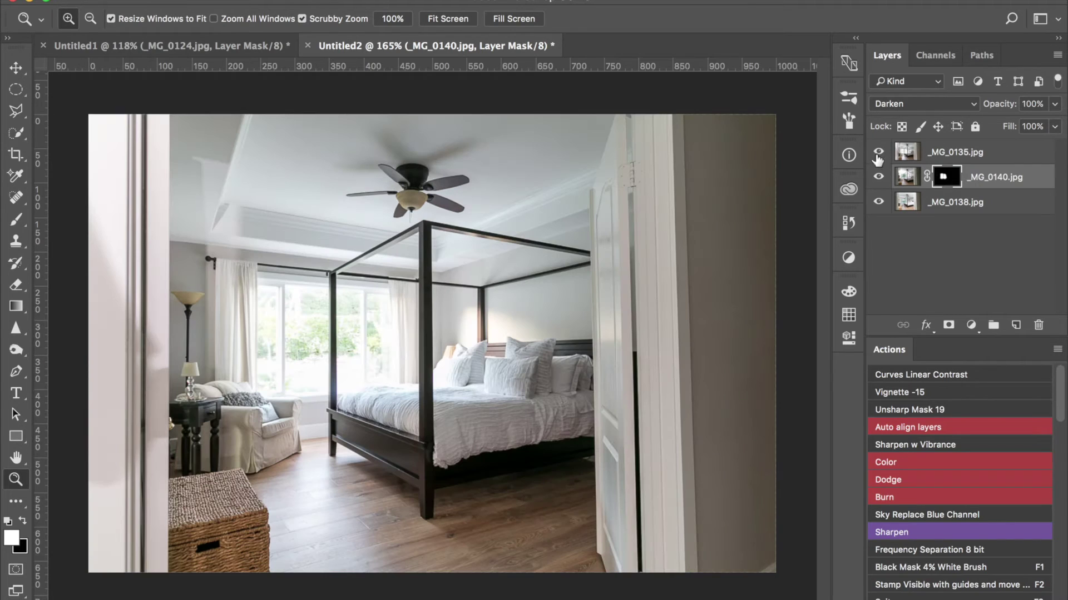
pyautogui.click(949, 153)
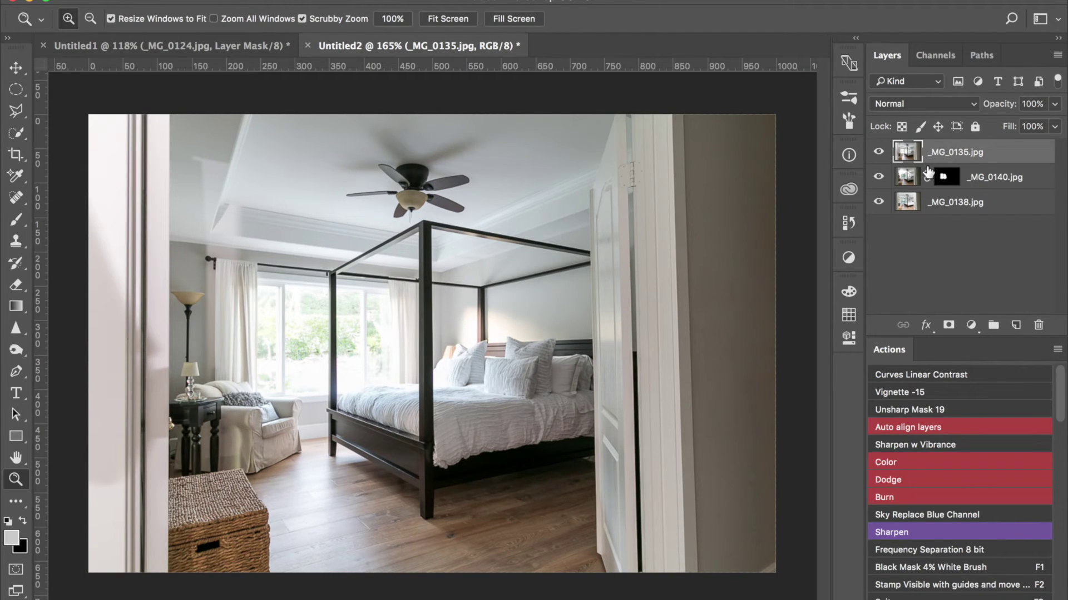
pyautogui.press('F1')
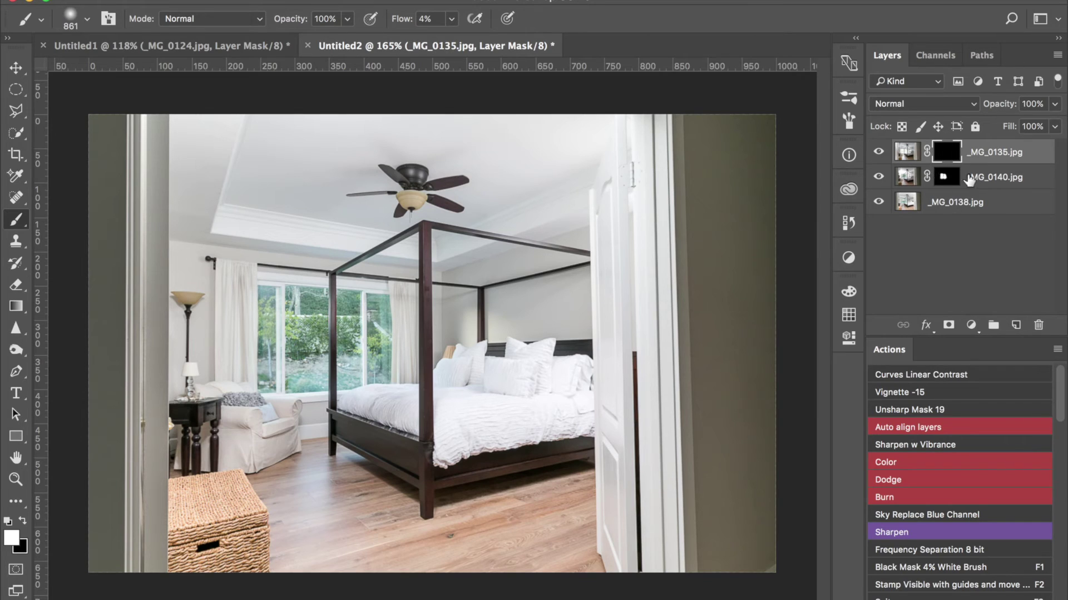
# - Reduce the brush size to 153 and compare the _MG_0135.jpg exposure with the blend by toggling its mask and the layer's visibility
pyautogui.keyDown('shift'); pyautogui.click(946, 157); pyautogui.keyUp('shift')
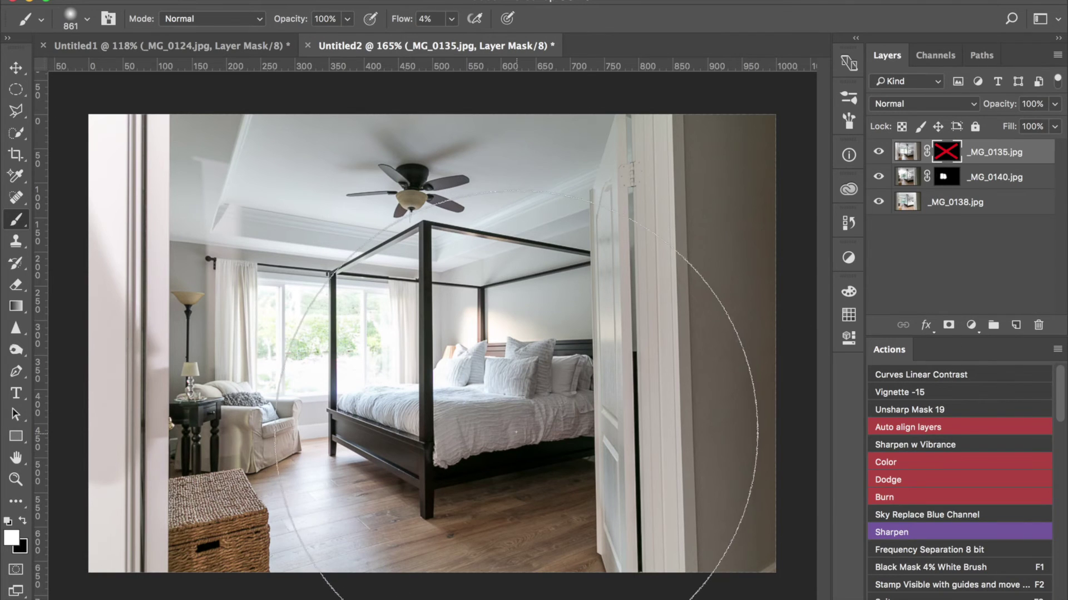
pyautogui.moveTo(488, 372); pyautogui.dragTo(462, 372)
pyautogui.moveTo(332, 386)
pyautogui.mouseDown()
pyautogui.moveTo(203, 404)
pyautogui.moveTo(157, 399)
pyautogui.moveTo(168, 406)
pyautogui.moveTo(131, 416)
pyautogui.mouseUp()
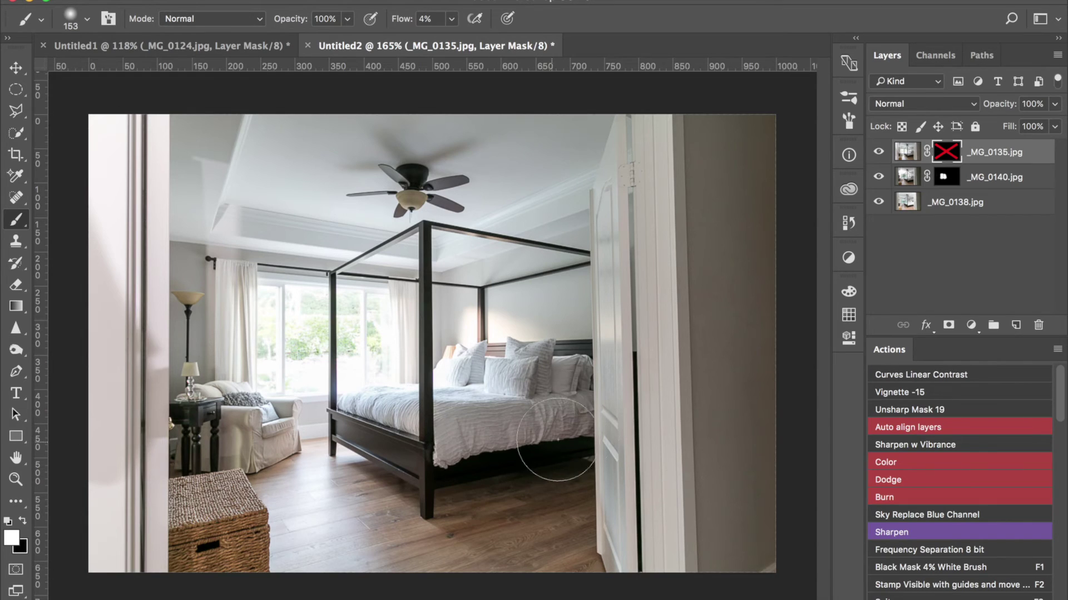
pyautogui.click(878, 154)
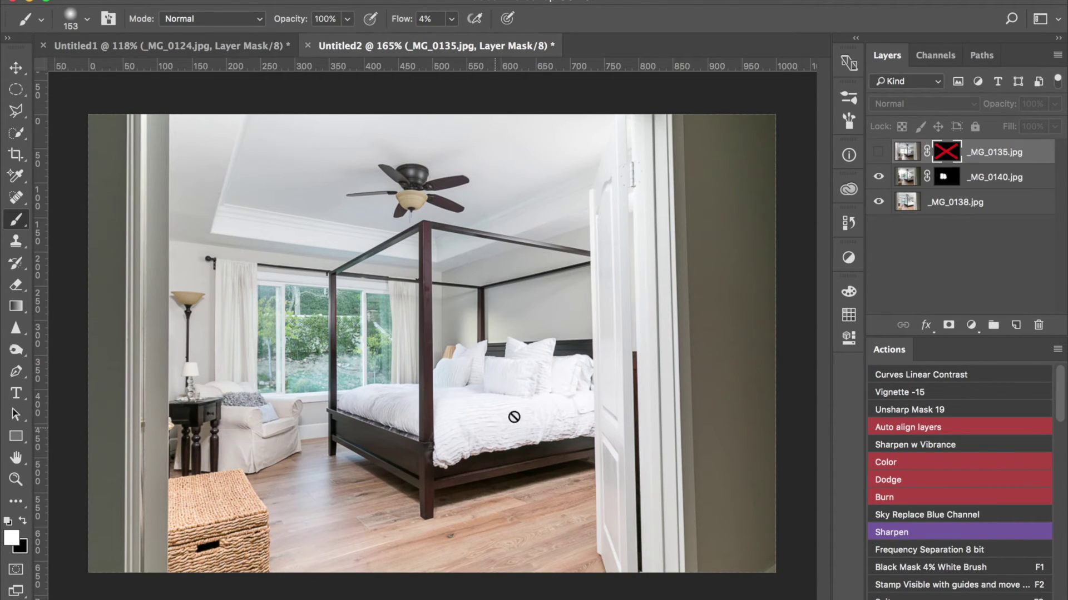
pyautogui.click(878, 153)
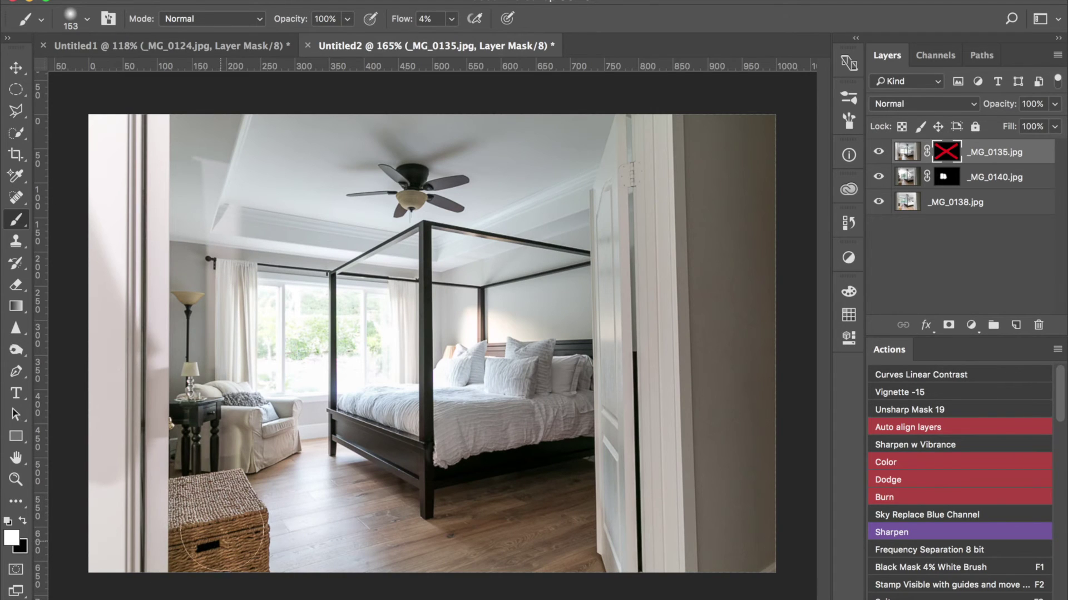
pyautogui.keyDown('shift'); pyautogui.click(945, 152); pyautogui.keyUp('shift')
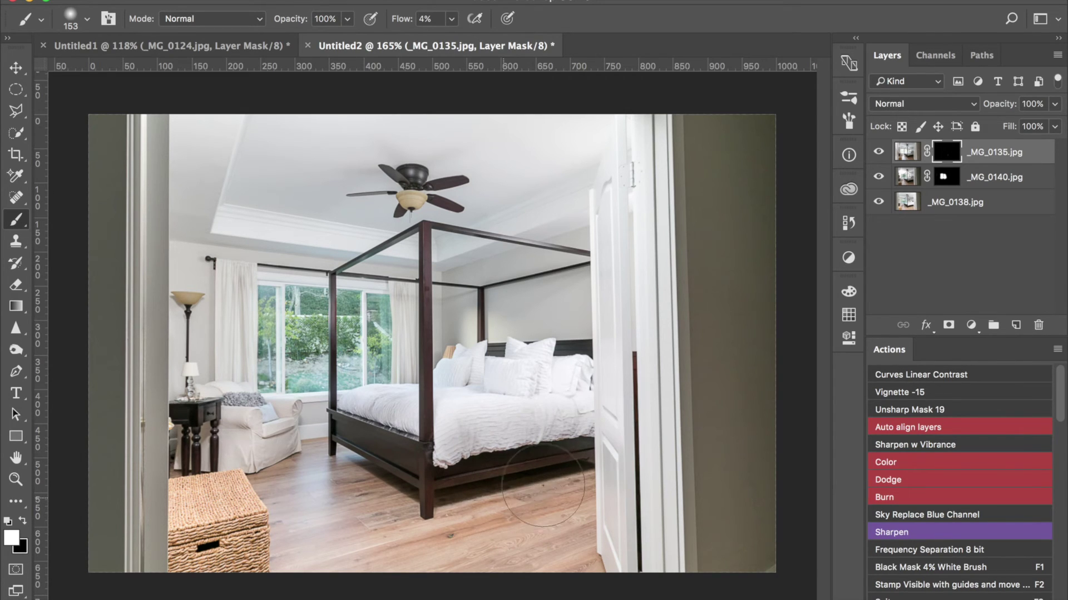
# - Paint the floor, far-left wall, armchair area and basket in on the _MG_0135.jpg mask with white at 4% flow, undoing a stray stroke
pyautogui.moveTo(556, 585)
pyautogui.mouseDown()
pyautogui.moveTo(368, 531)
pyautogui.moveTo(337, 486)
pyautogui.moveTo(347, 479)
pyautogui.moveTo(308, 572)
pyautogui.moveTo(322, 535)
pyautogui.moveTo(284, 516)
pyautogui.moveTo(254, 479)
pyautogui.moveTo(280, 474)
pyautogui.moveTo(273, 412)
pyautogui.moveTo(273, 441)
pyautogui.moveTo(257, 427)
pyautogui.moveTo(243, 450)
pyautogui.moveTo(243, 427)
pyautogui.moveTo(223, 446)
pyautogui.moveTo(302, 431)
pyautogui.moveTo(298, 418)
pyautogui.moveTo(296, 441)
pyautogui.moveTo(304, 423)
pyautogui.moveTo(300, 439)
pyautogui.moveTo(227, 389)
pyautogui.moveTo(168, 285)
pyautogui.moveTo(183, 315)
pyautogui.moveTo(188, 286)
pyautogui.moveTo(180, 392)
pyautogui.moveTo(194, 258)
pyautogui.moveTo(180, 319)
pyautogui.moveTo(182, 306)
pyautogui.moveTo(193, 419)
pyautogui.moveTo(199, 262)
pyautogui.mouseUp()
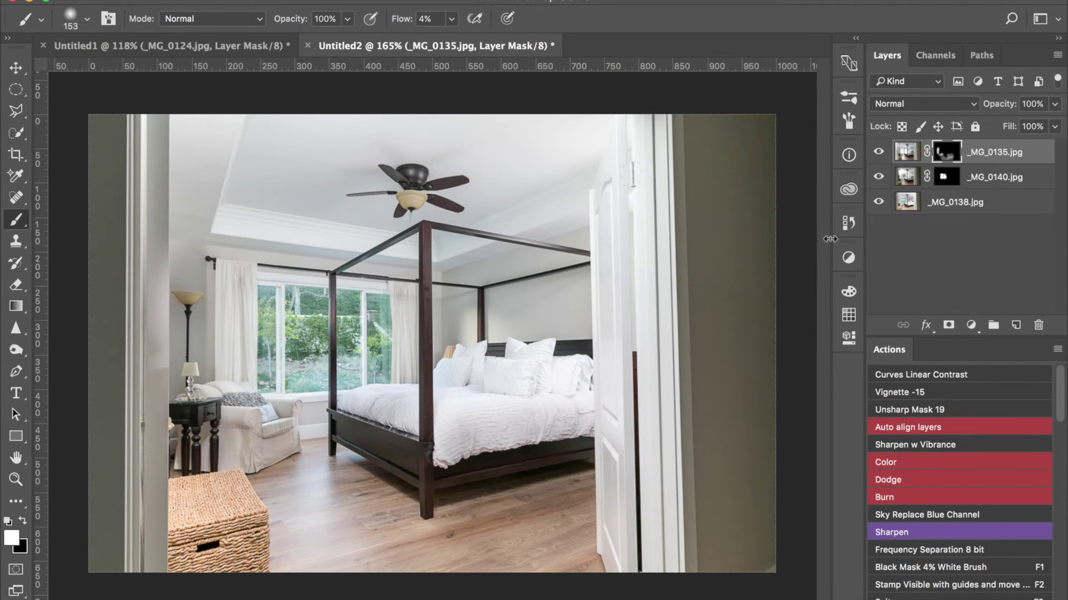
pyautogui.press('super+z')
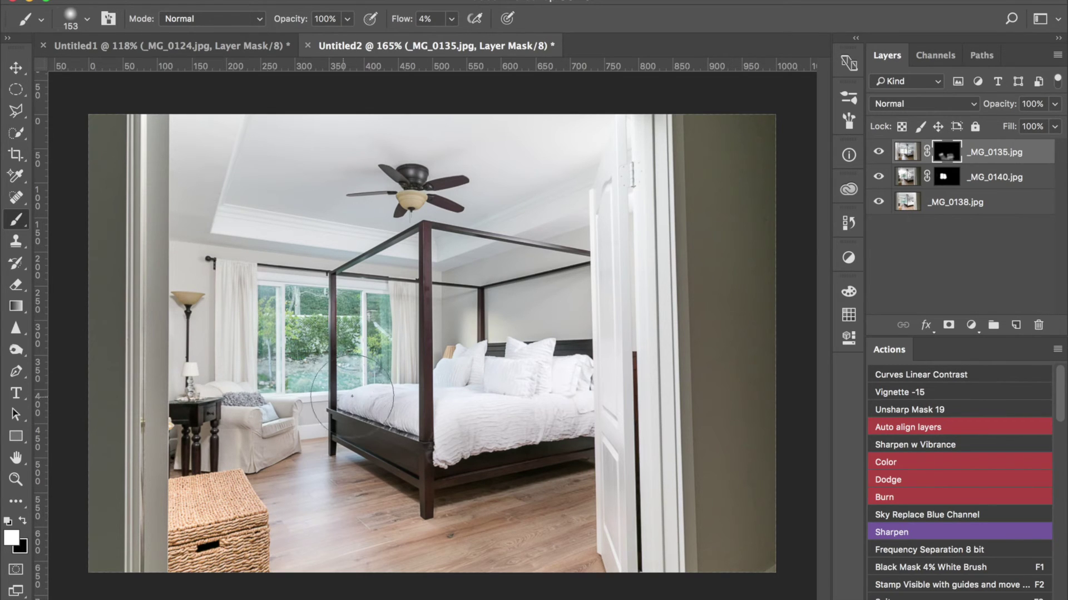
pyautogui.moveTo(210, 309)
pyautogui.mouseDown()
pyautogui.moveTo(239, 310)
pyautogui.moveTo(194, 451)
pyautogui.moveTo(184, 259)
pyautogui.moveTo(192, 405)
pyautogui.mouseUp()
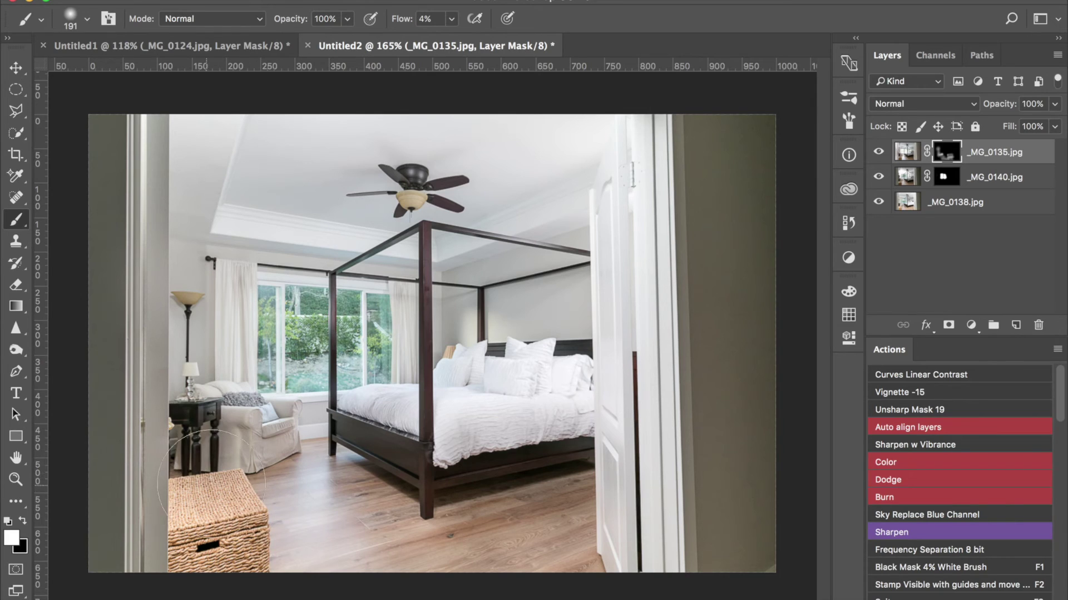
pyautogui.moveTo(201, 520); pyautogui.dragTo(190, 514)
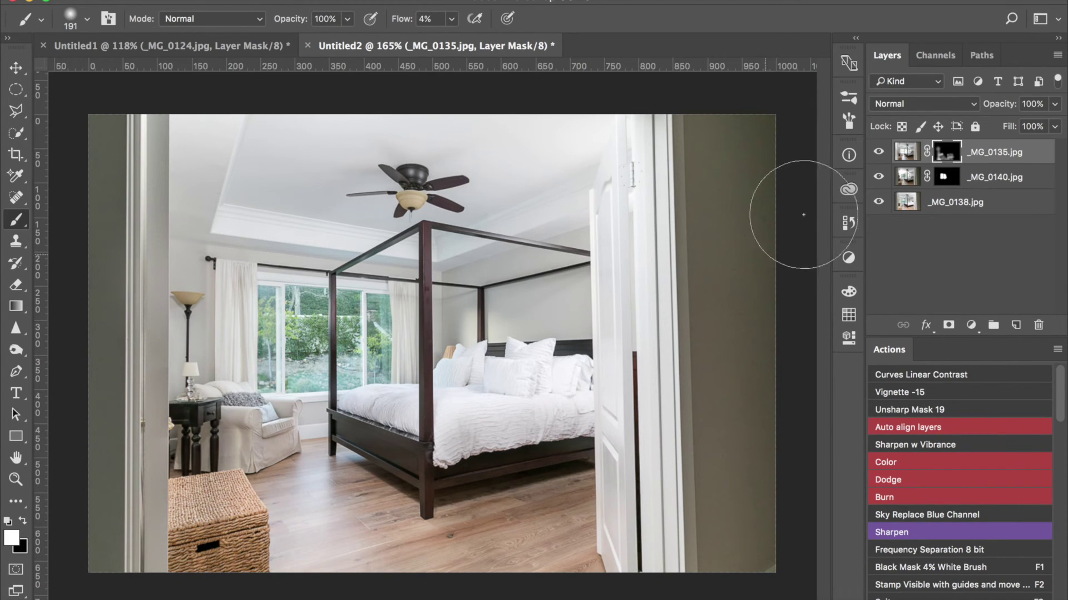
# - Set the _MG_0135.jpg layer's blend mode to Luminosity and paint the ceiling area in on its mask
pyautogui.click(970, 103)
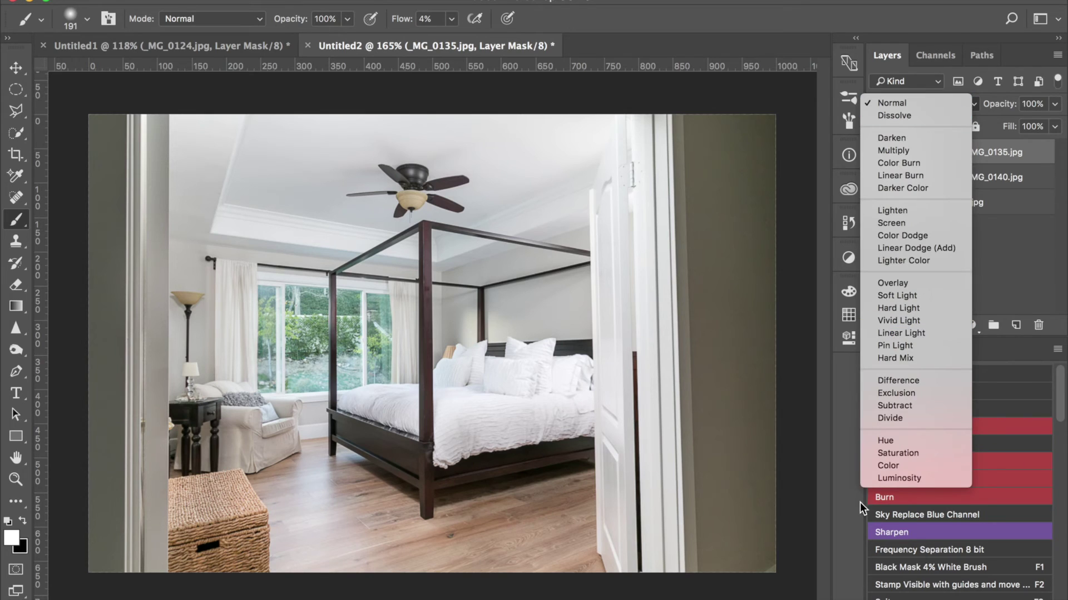
pyautogui.click(892, 479)
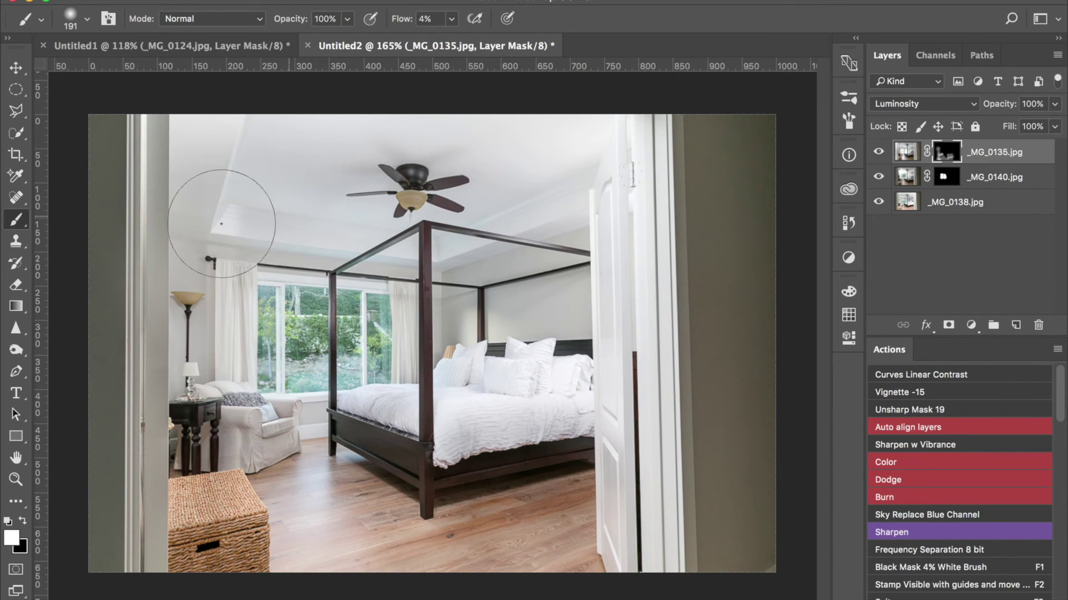
pyautogui.moveTo(225, 144)
pyautogui.mouseDown()
pyautogui.moveTo(573, 139)
pyautogui.moveTo(618, 151)
pyautogui.moveTo(539, 164)
pyautogui.moveTo(546, 175)
pyautogui.moveTo(467, 230)
pyautogui.moveTo(390, 242)
pyautogui.moveTo(253, 238)
pyautogui.moveTo(262, 203)
pyautogui.moveTo(209, 199)
pyautogui.moveTo(197, 135)
pyautogui.moveTo(167, 171)
pyautogui.moveTo(258, 158)
pyautogui.moveTo(231, 127)
pyautogui.moveTo(220, 155)
pyautogui.moveTo(432, 132)
pyautogui.moveTo(446, 158)
pyautogui.moveTo(599, 138)
pyautogui.moveTo(568, 151)
pyautogui.moveTo(567, 179)
pyautogui.moveTo(546, 203)
pyautogui.moveTo(560, 239)
pyautogui.moveTo(443, 276)
pyautogui.moveTo(567, 213)
pyautogui.moveTo(438, 298)
pyautogui.moveTo(311, 360)
pyautogui.moveTo(290, 375)
pyautogui.mouseUp()
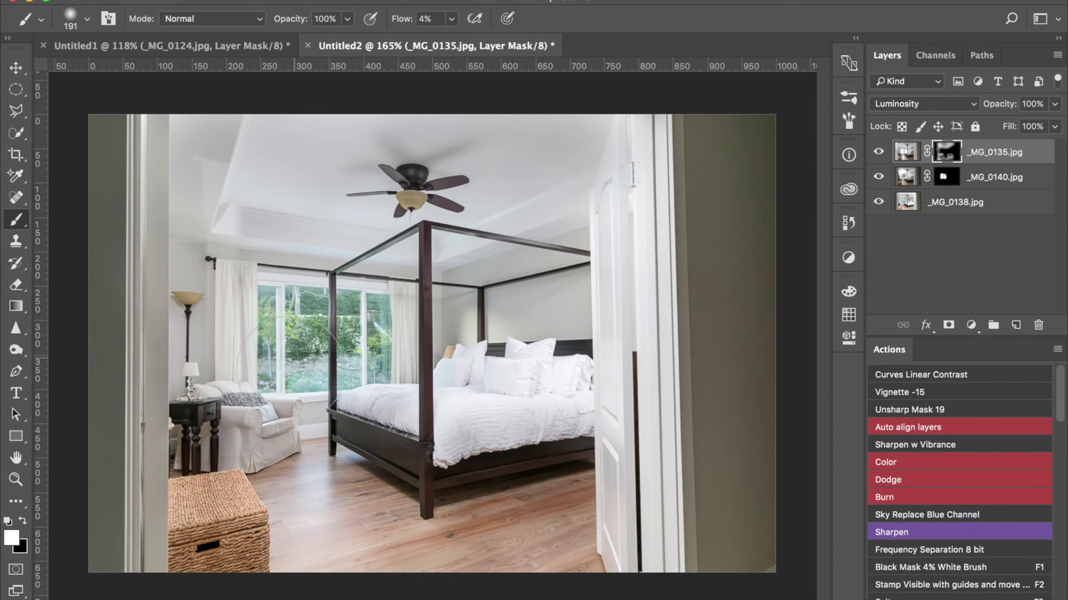
# - Paint around the window, bed, floor and wall beside the open door on the _MG_0135.jpg mask with white at 4% flow
pyautogui.moveTo(308, 328)
pyautogui.mouseDown()
pyautogui.moveTo(349, 340)
pyautogui.moveTo(351, 318)
pyautogui.moveTo(359, 423)
pyautogui.mouseUp()
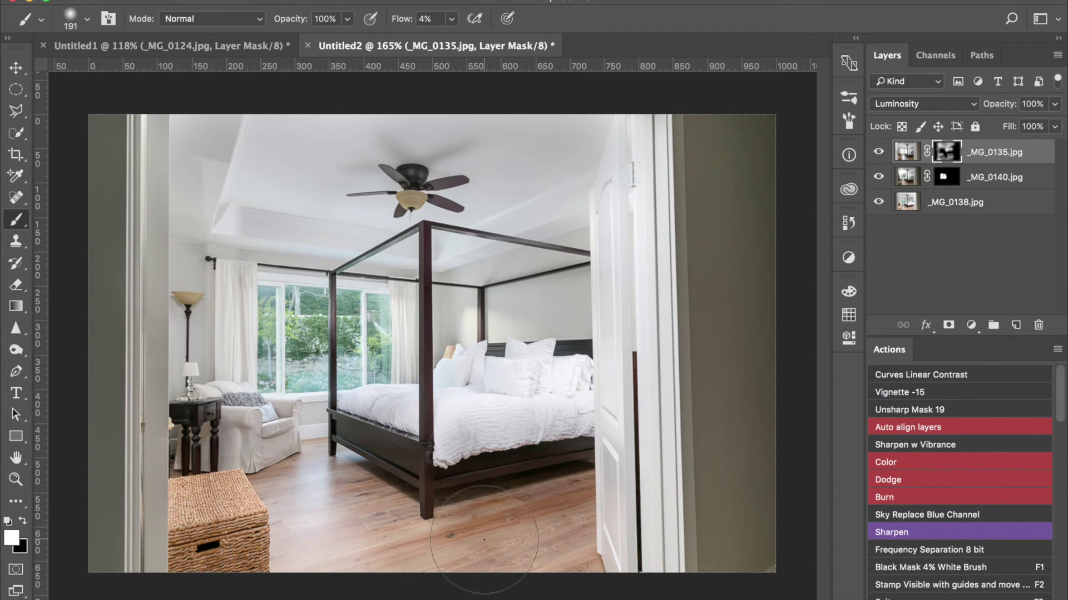
pyautogui.moveTo(576, 434)
pyautogui.mouseDown()
pyautogui.moveTo(598, 349)
pyautogui.moveTo(558, 446)
pyautogui.moveTo(571, 380)
pyautogui.moveTo(543, 518)
pyautogui.mouseUp()
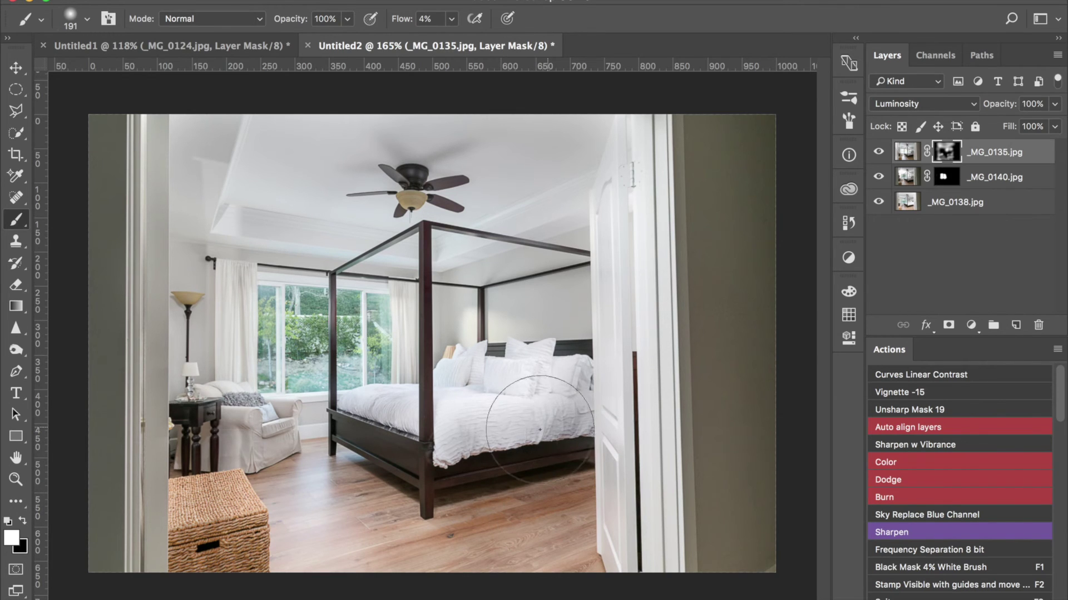
pyautogui.moveTo(490, 489)
pyautogui.mouseDown()
pyautogui.moveTo(500, 514)
pyautogui.moveTo(466, 539)
pyautogui.moveTo(361, 551)
pyautogui.moveTo(339, 528)
pyautogui.mouseUp()
pyautogui.moveTo(723, 434)
pyautogui.mouseDown()
pyautogui.moveTo(731, 482)
pyautogui.moveTo(733, 469)
pyautogui.moveTo(713, 599)
pyautogui.mouseUp()
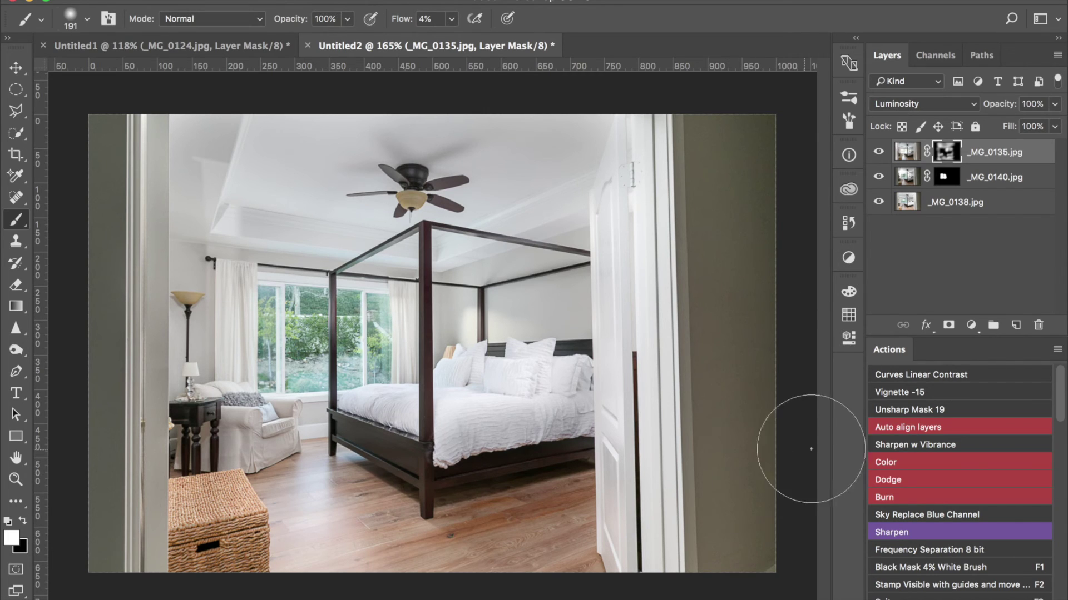
# - Run the Color action, sample the wood floor's tone and paint it over the floor, comparing with the Color layer hidden and shown
pyautogui.click(887, 462)
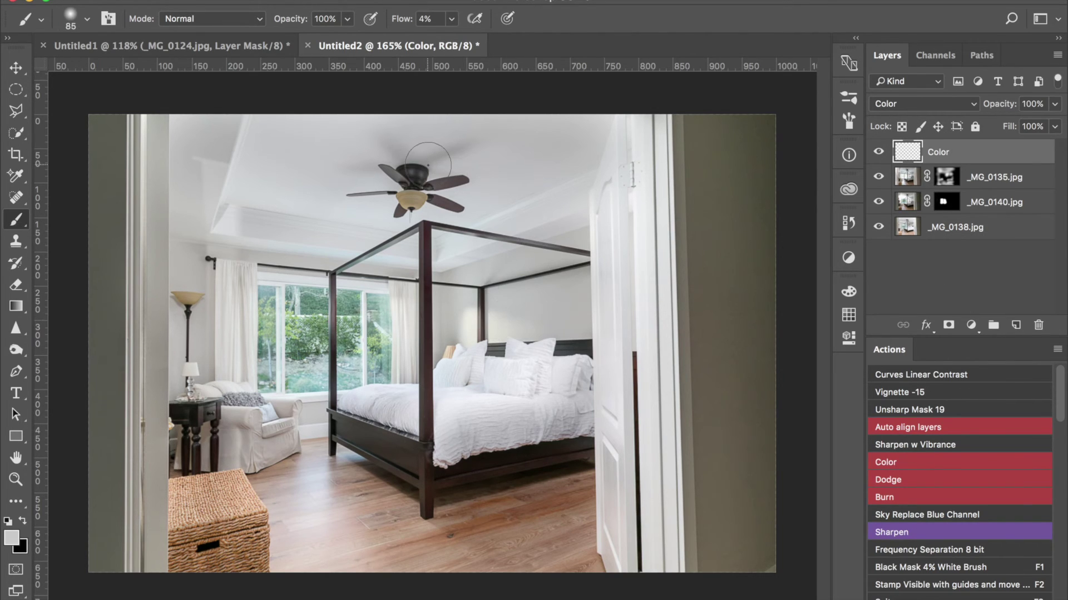
pyautogui.keyDown('alt'); pyautogui.click(514, 542); pyautogui.keyUp('alt')
pyautogui.keyDown('alt'); pyautogui.click(517, 537); pyautogui.keyUp('alt')
pyautogui.click(877, 155)
pyautogui.click(878, 156)
pyautogui.click(878, 155)
pyautogui.click(878, 154)
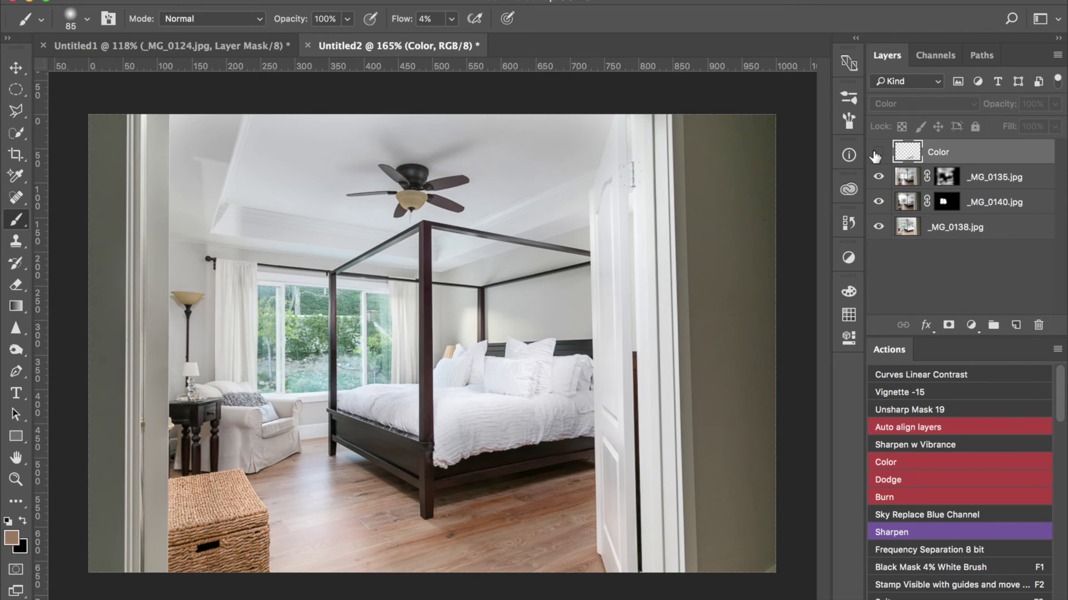
pyautogui.click(878, 155)
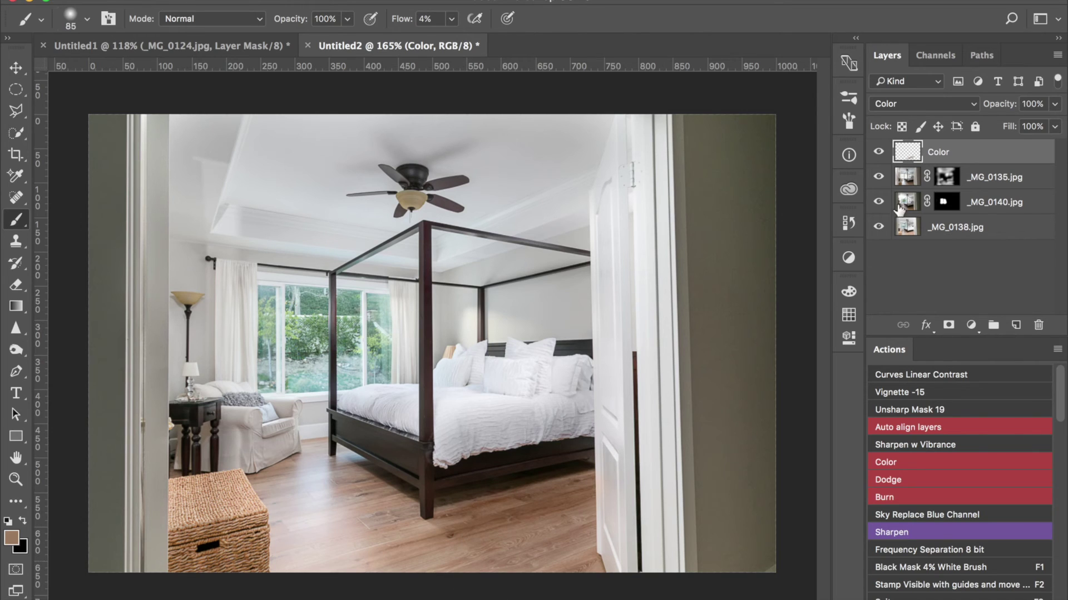
# - On the _MG_0135.jpg mask, paint the bedding in with white and the far-left ceiling corner out with black at brush size 168
pyautogui.click(945, 177)
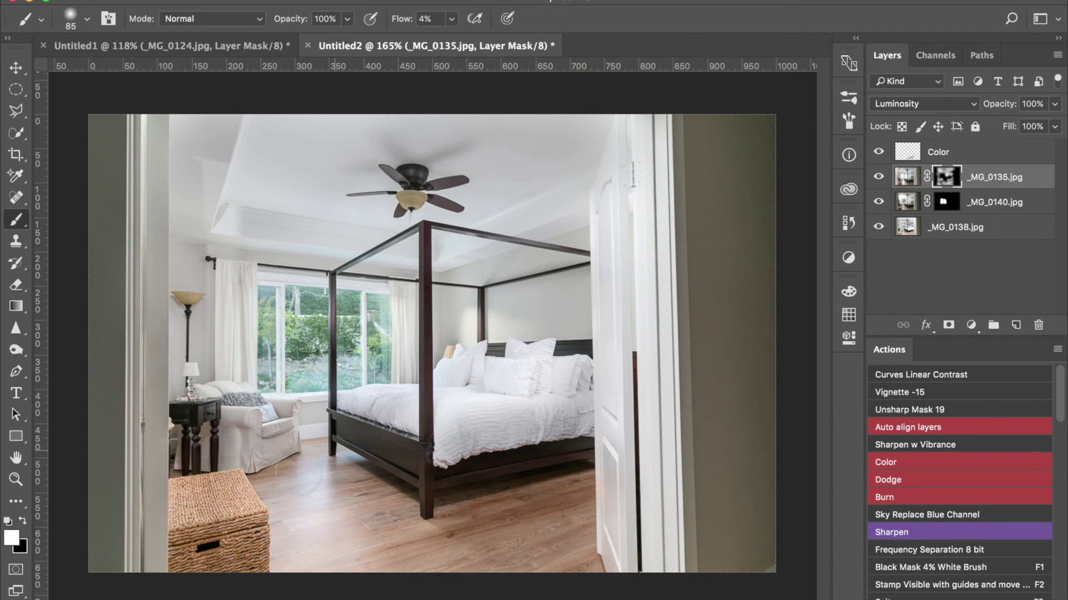
pyautogui.keyDown('shift'); pyautogui.click(945, 178); pyautogui.keyUp('shift')
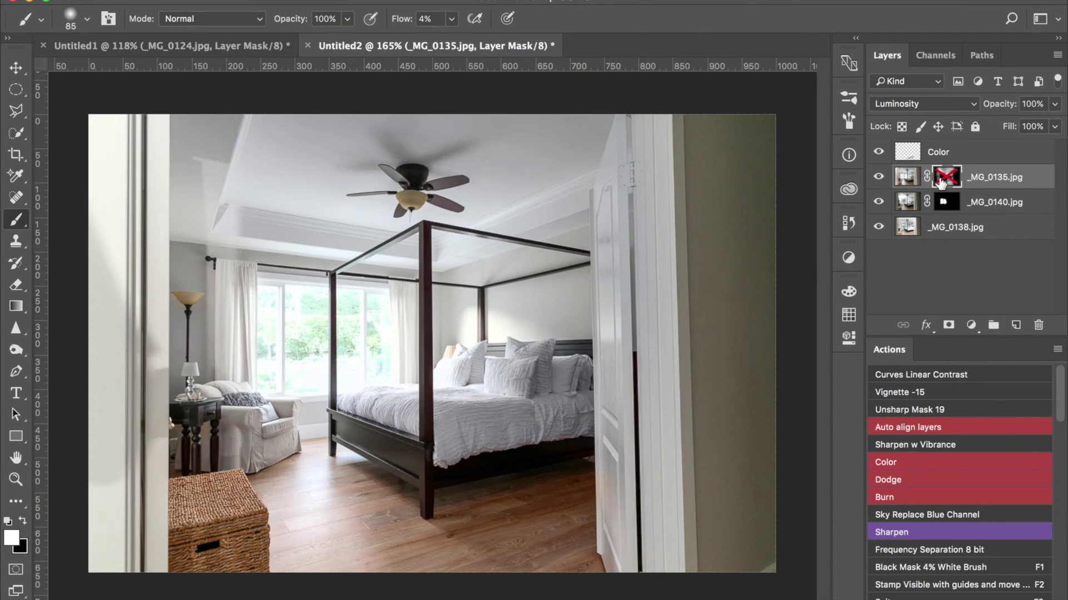
pyautogui.keyDown('shift'); pyautogui.click(945, 178); pyautogui.keyUp('shift')
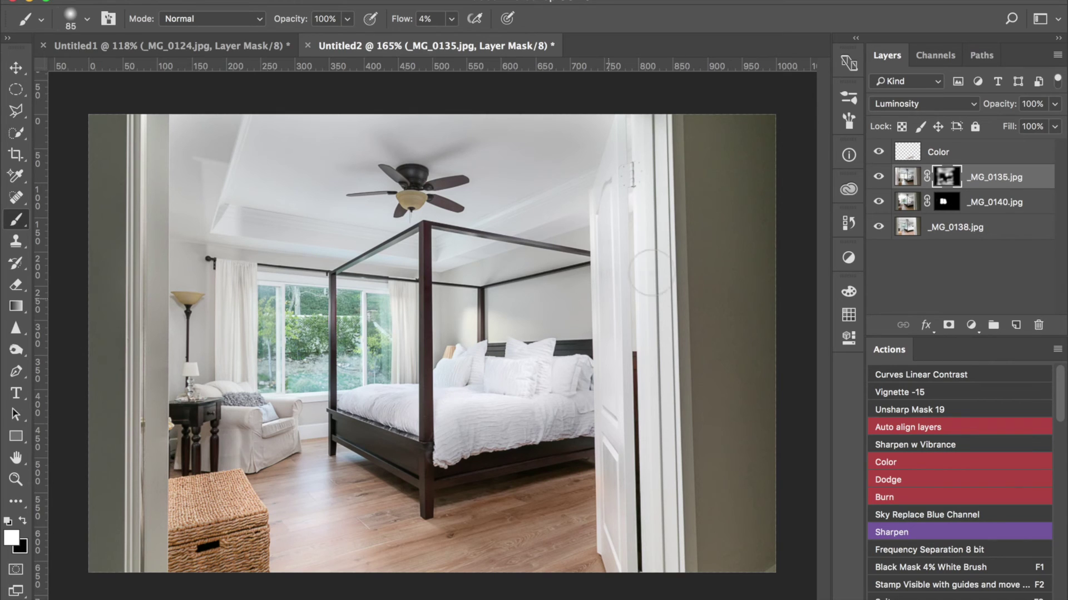
pyautogui.keyDown('shift'); pyautogui.click(945, 177); pyautogui.keyUp('shift')
pyautogui.keyDown('shift'); pyautogui.click(945, 177); pyautogui.keyUp('shift')
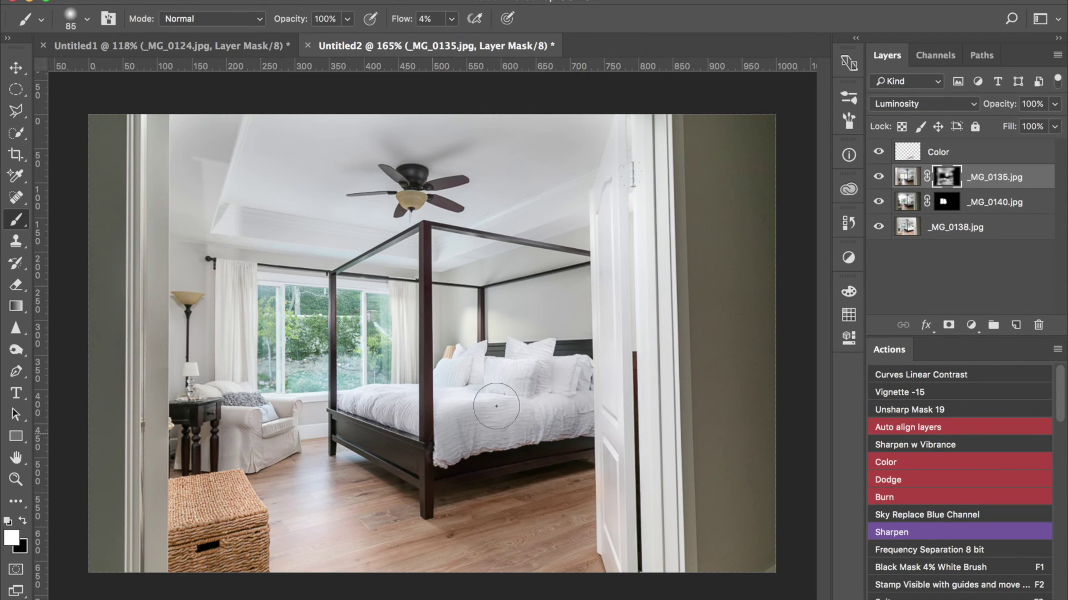
pyautogui.moveTo(555, 389); pyautogui.dragTo(579, 379)
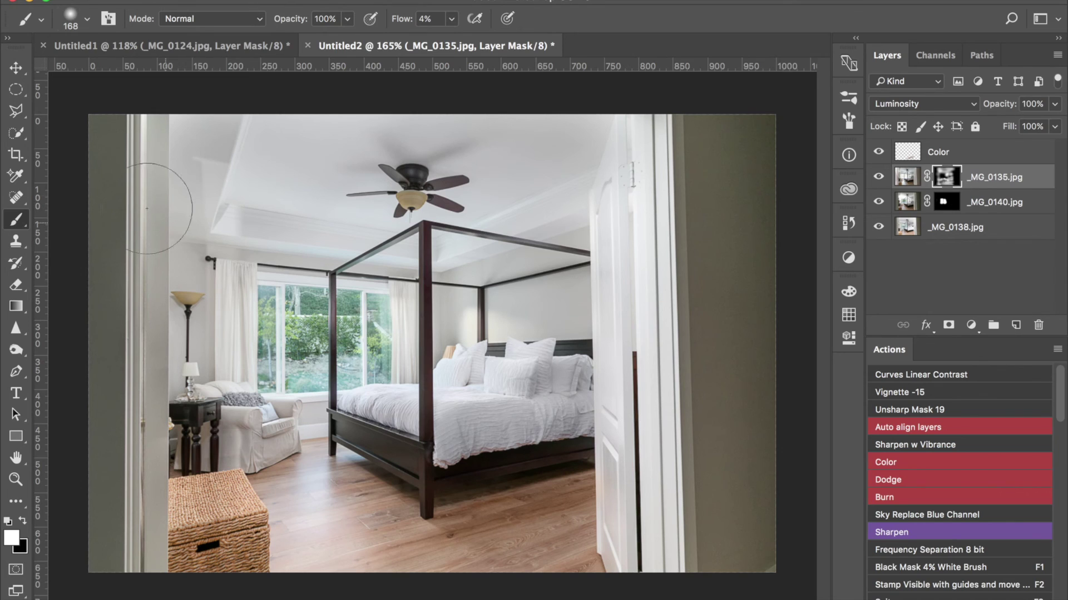
pyautogui.press('x')
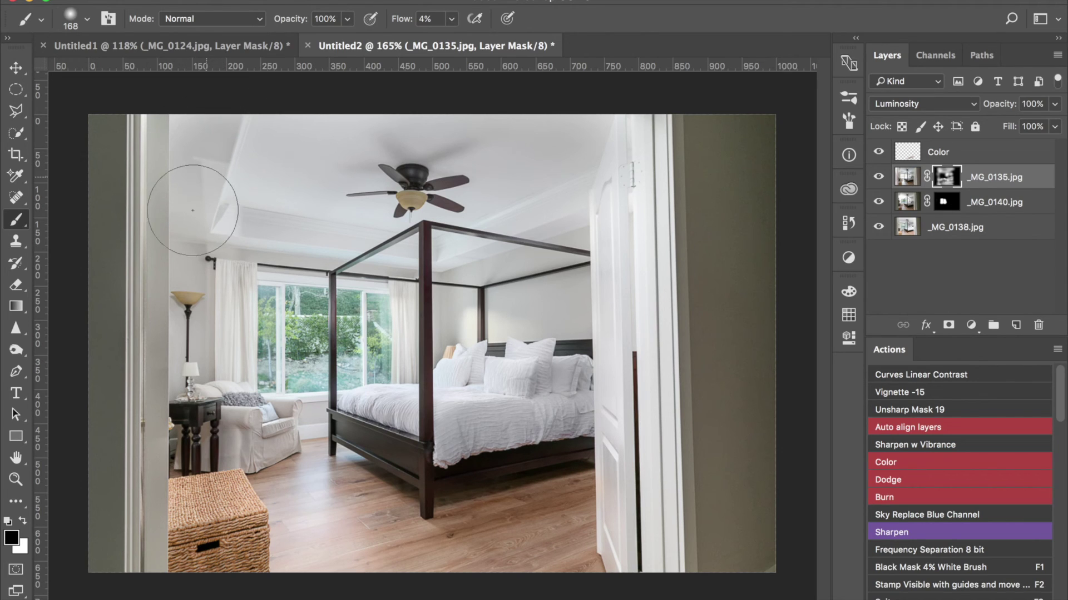
pyautogui.moveTo(207, 166)
pyautogui.mouseDown()
pyautogui.moveTo(199, 193)
pyautogui.moveTo(199, 163)
pyautogui.moveTo(188, 196)
pyautogui.moveTo(199, 170)
pyautogui.mouseUp()
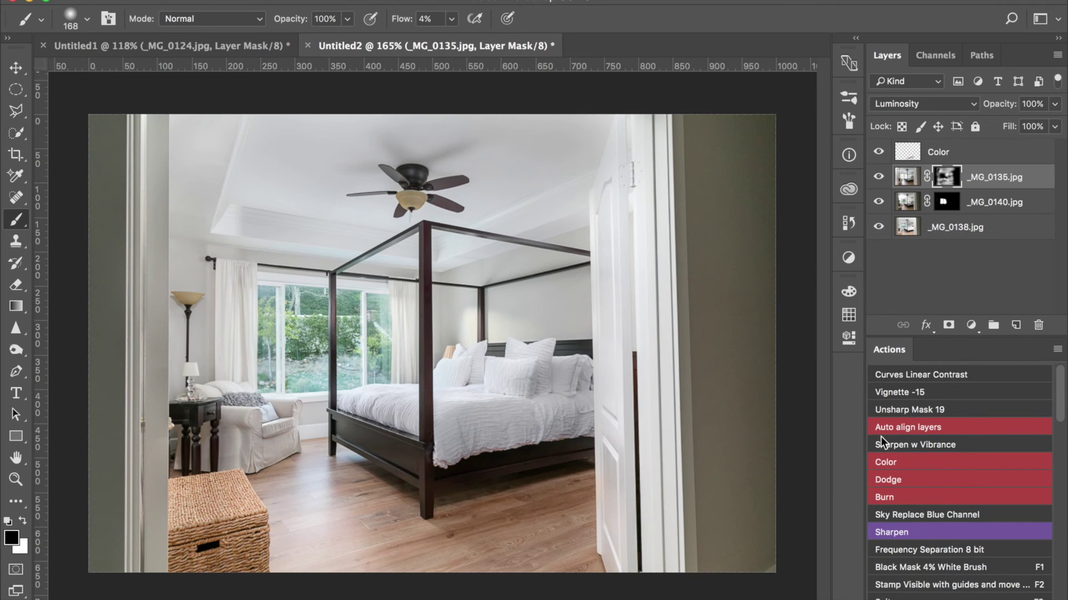
# - Run the Sharpen w Vibrance action and compare the image with the resulting group hidden and shown
pyautogui.click(943, 445)
pyautogui.click(878, 200)
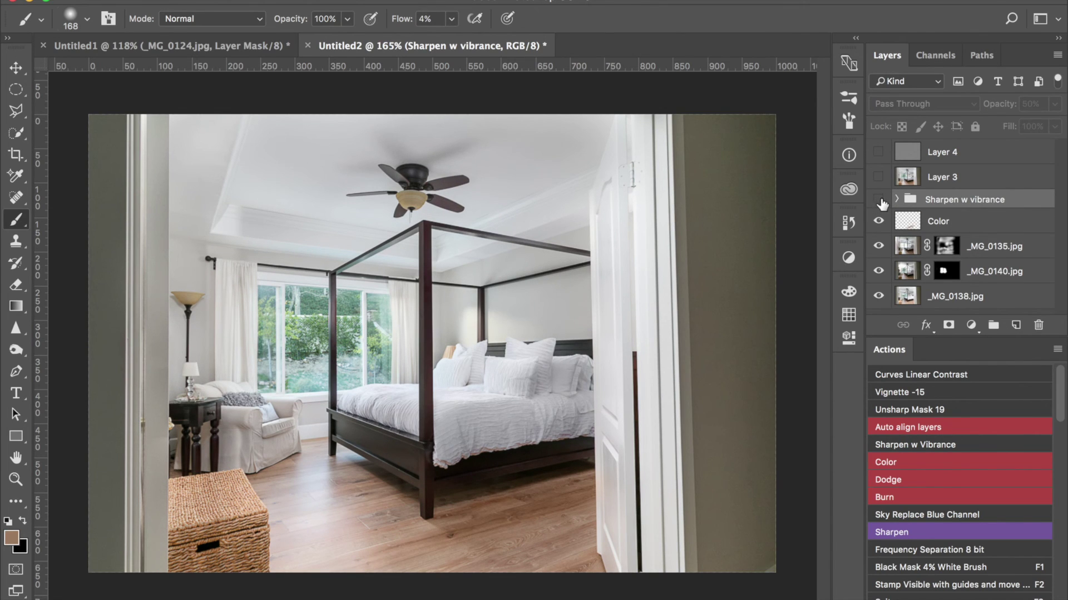
pyautogui.click(878, 201)
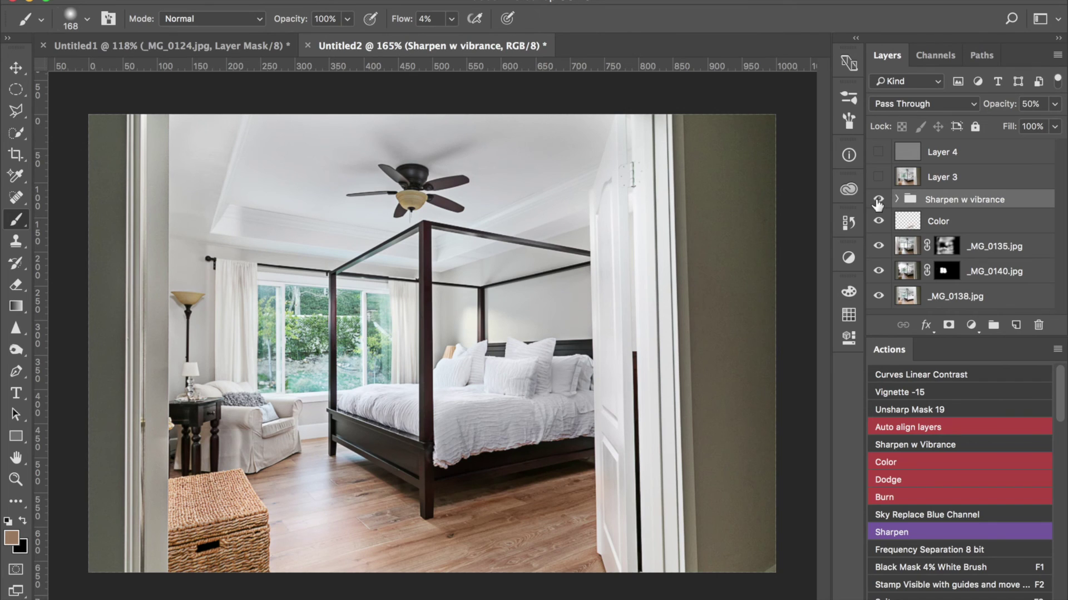
pyautogui.click(878, 151)
pyautogui.click(878, 150)
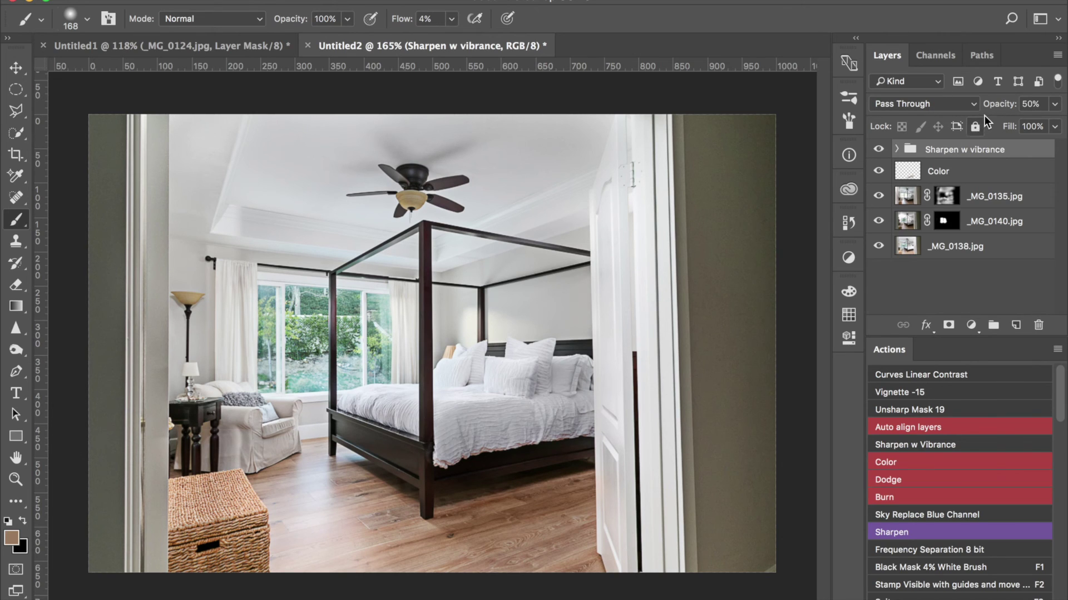
# - Set the Sharpen w vibrance group's opacity to 49% and compare the image with and without it
pyautogui.moveTo(994, 109); pyautogui.dragTo(990, 111)
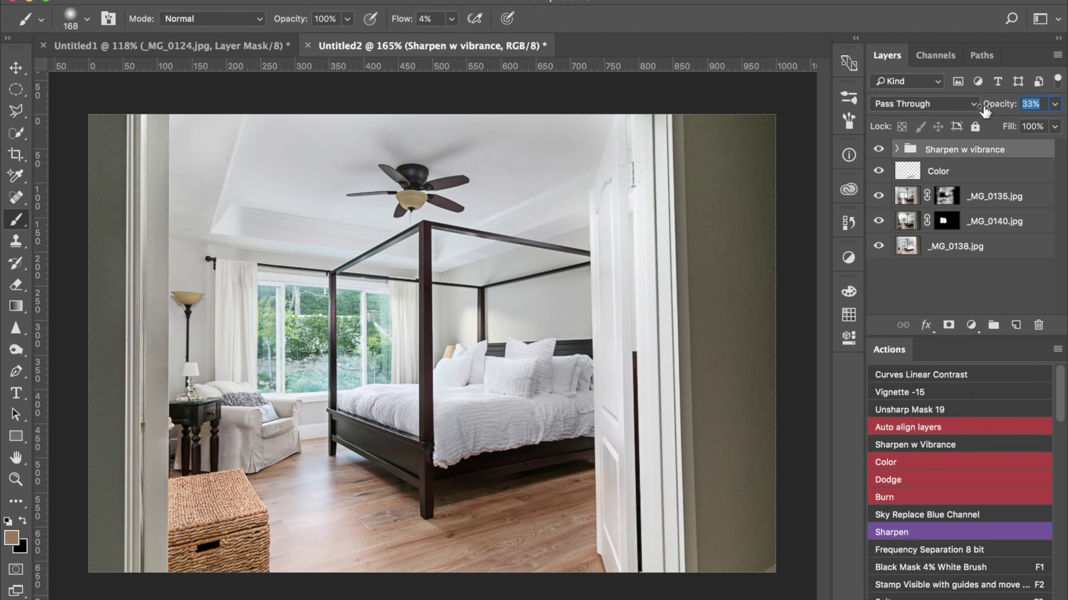
pyautogui.moveTo(984, 110); pyautogui.dragTo(993, 109)
pyautogui.moveTo(998, 110); pyautogui.dragTo(995, 112)
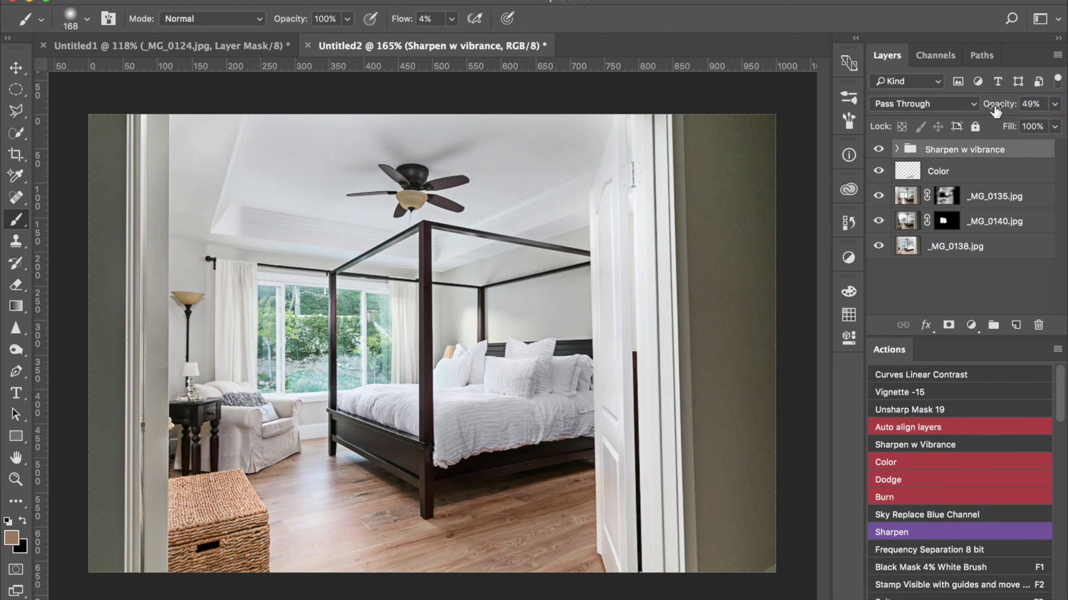
pyautogui.click(879, 150)
pyautogui.click(878, 150)
# - Stamp the visible layers with guides and align the outer guides with the left and right door frame edges
pyautogui.click(922, 578)
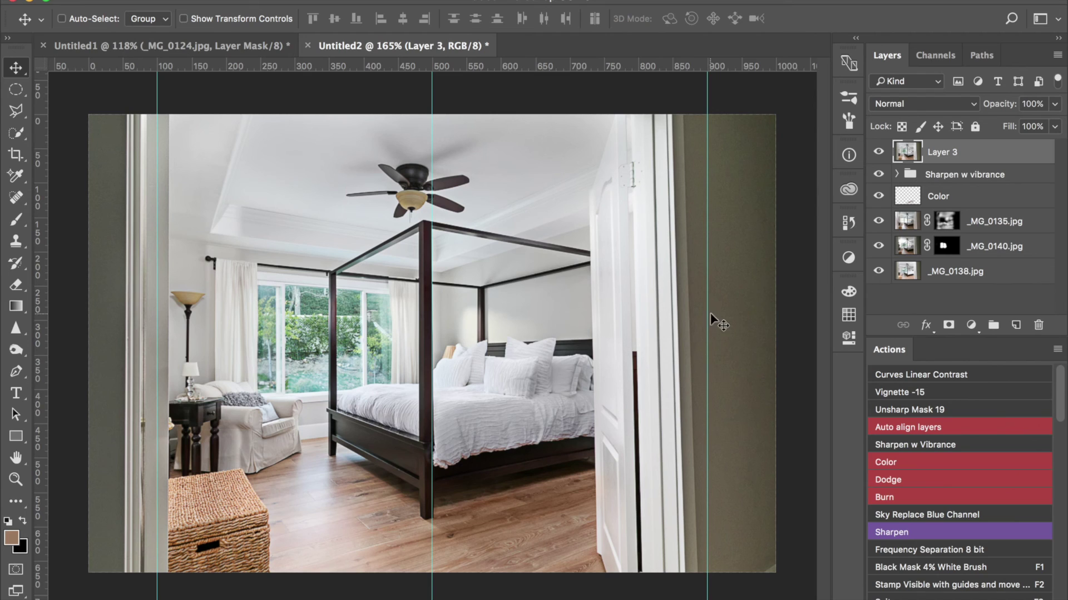
pyautogui.moveTo(707, 318); pyautogui.dragTo(684, 319)
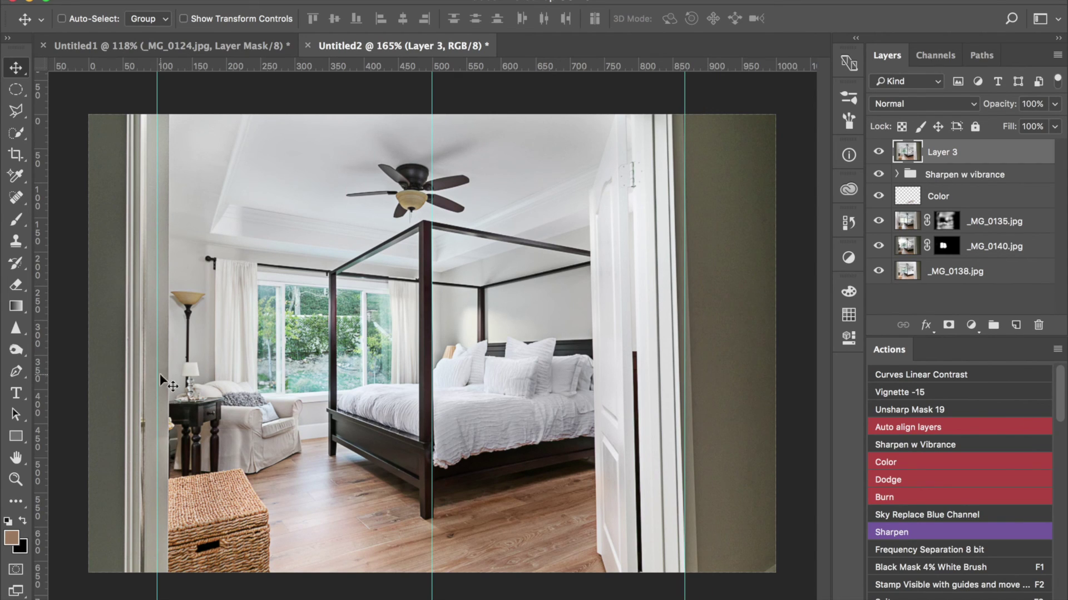
pyautogui.moveTo(157, 386); pyautogui.dragTo(125, 396)
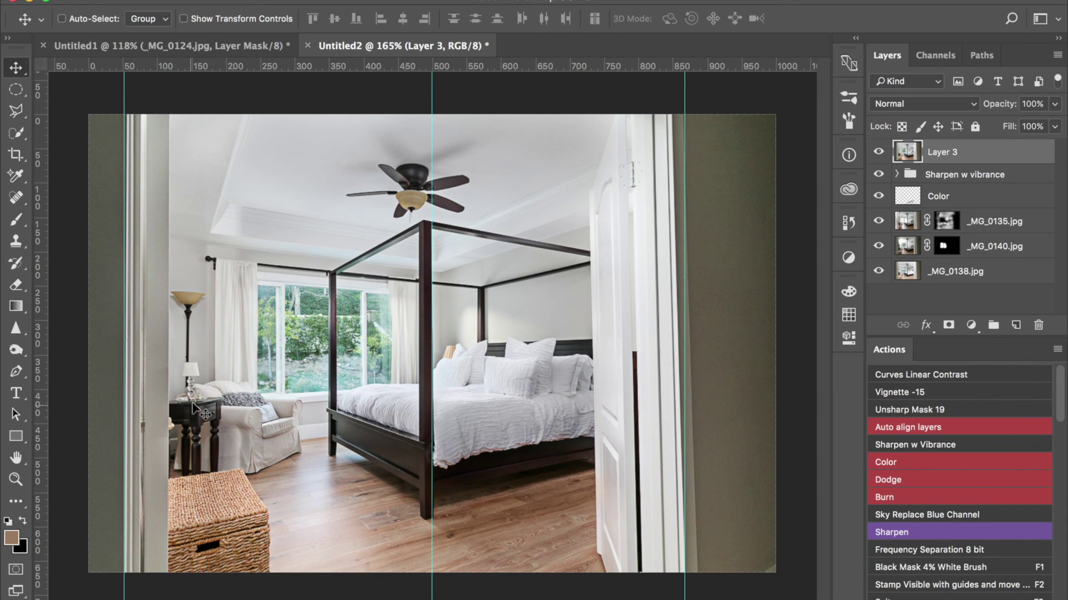
# - Straighten the stamped layer's verticals by skewing both upper corners outward, using an added guide at the right door trim as reference
pyautogui.hotkey('ctrl', 't')
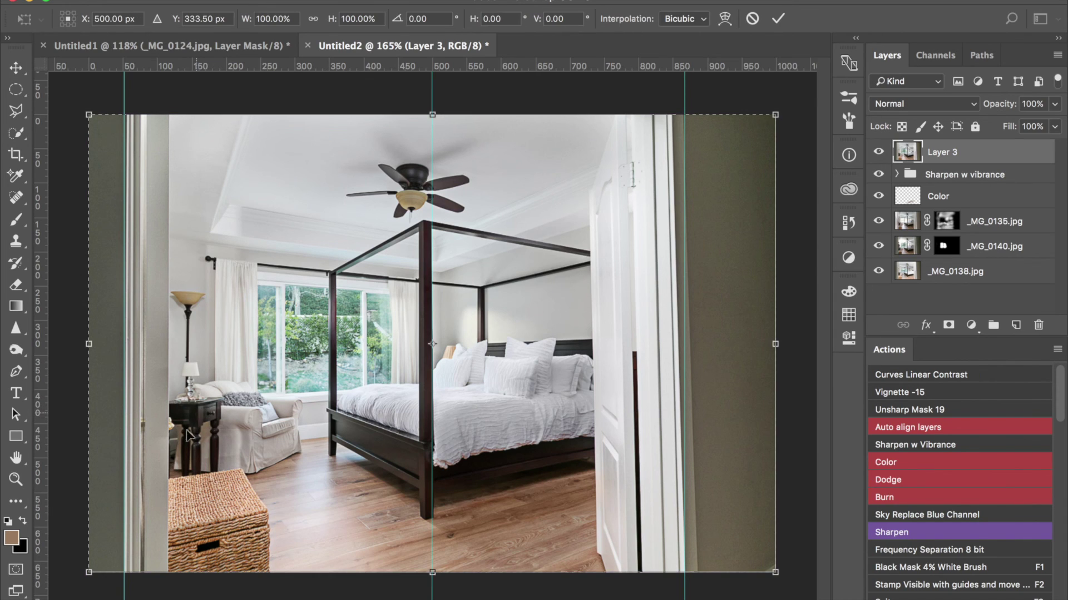
pyautogui.rightClick(238, 261)
pyautogui.click(278, 314)
pyautogui.moveTo(89, 115); pyautogui.dragTo(84, 118)
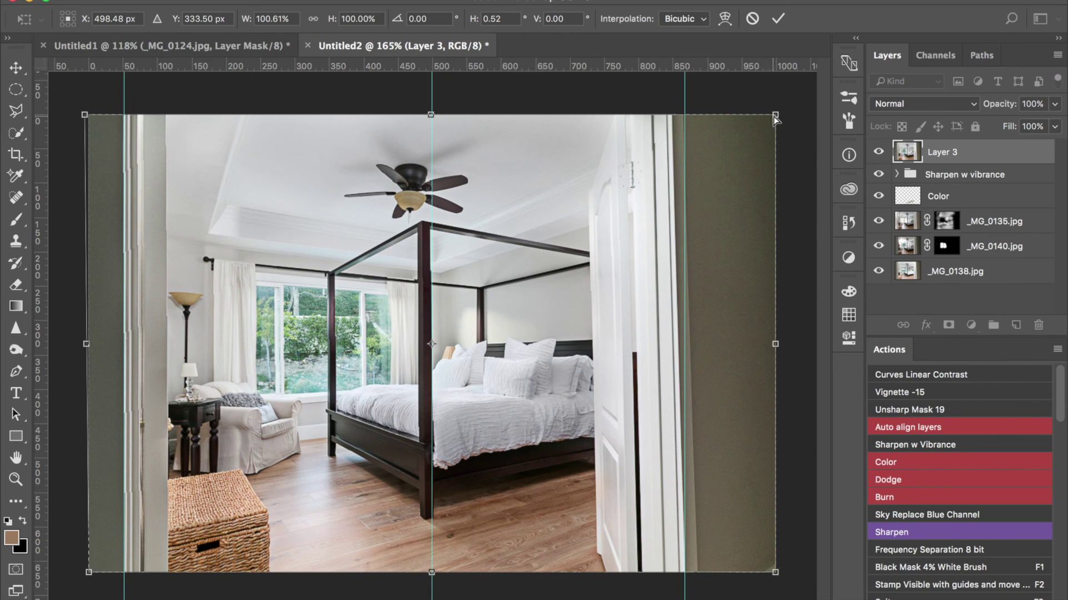
pyautogui.moveTo(778, 115); pyautogui.dragTo(795, 127)
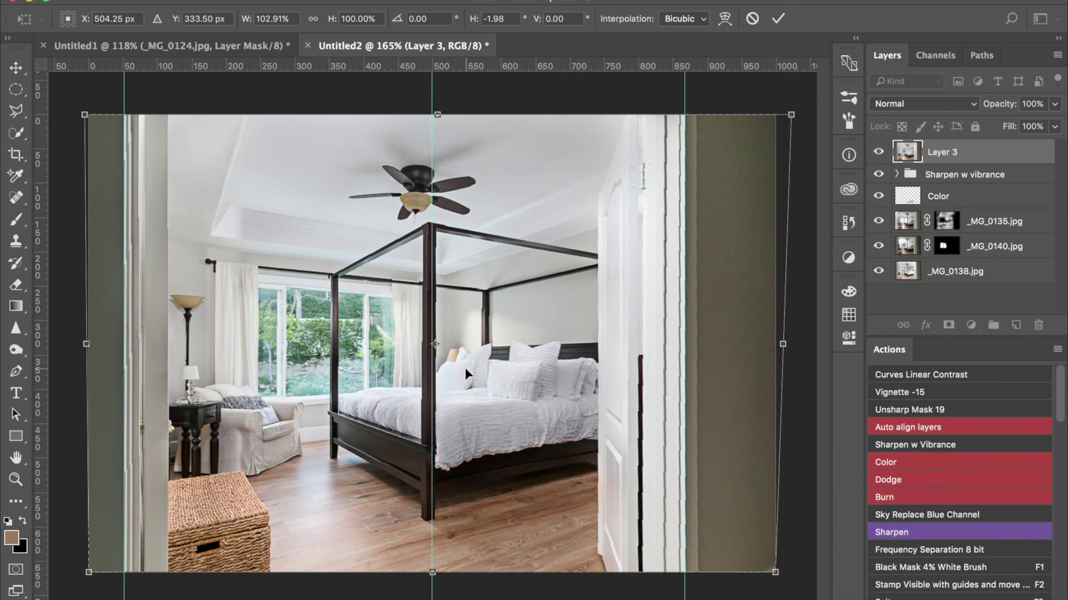
pyautogui.moveTo(47, 364); pyautogui.dragTo(686, 386)
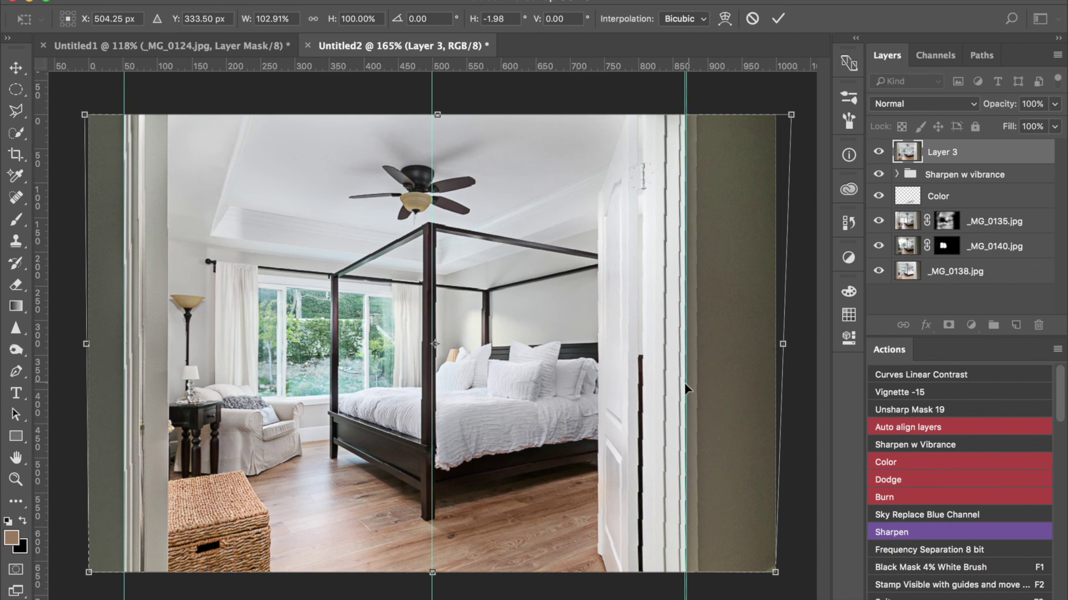
pyautogui.press('Return')
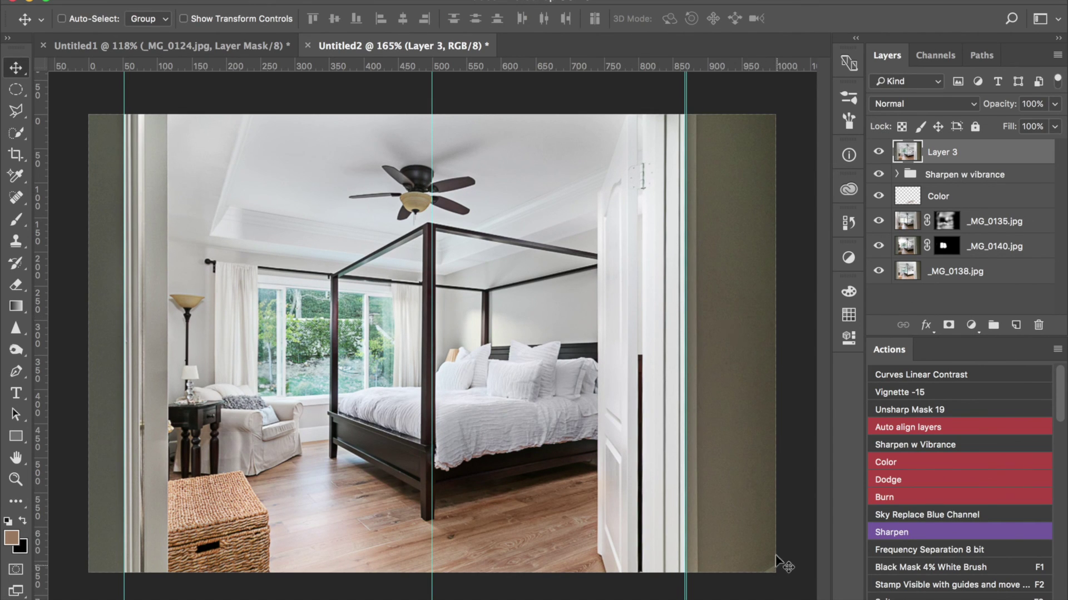
# - Crop the bedroom image slightly tighter on both sides, shifting the photo up within the frame to trim the ceiling
pyautogui.press('c')
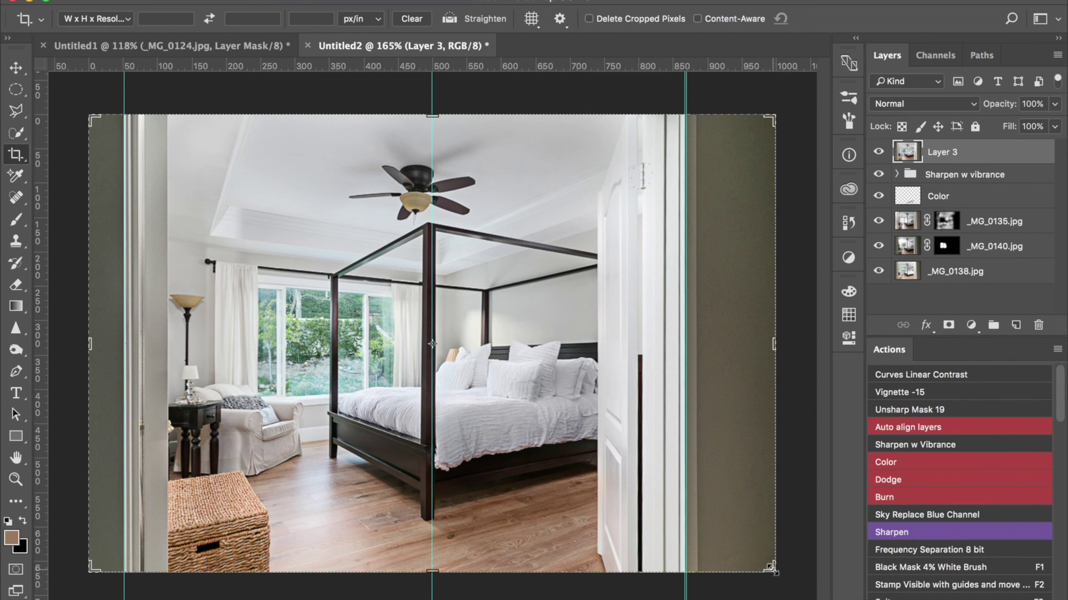
pyautogui.moveTo(772, 568)
pyautogui.mouseDown()
pyautogui.moveTo(834, 575)
pyautogui.moveTo(771, 556)
pyautogui.moveTo(763, 566)
pyautogui.moveTo(776, 578)
pyautogui.moveTo(778, 545)
pyautogui.moveTo(763, 558)
pyautogui.moveTo(740, 540)
pyautogui.moveTo(754, 553)
pyautogui.moveTo(742, 552)
pyautogui.moveTo(790, 556)
pyautogui.moveTo(742, 553)
pyautogui.moveTo(773, 576)
pyautogui.mouseUp()
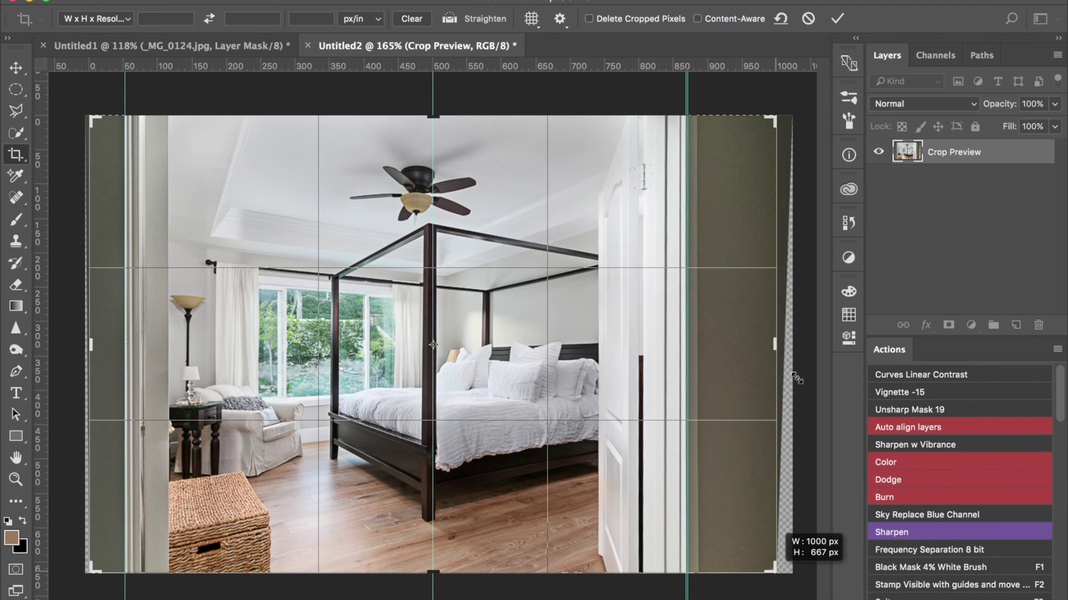
pyautogui.moveTo(779, 351); pyautogui.dragTo(777, 348)
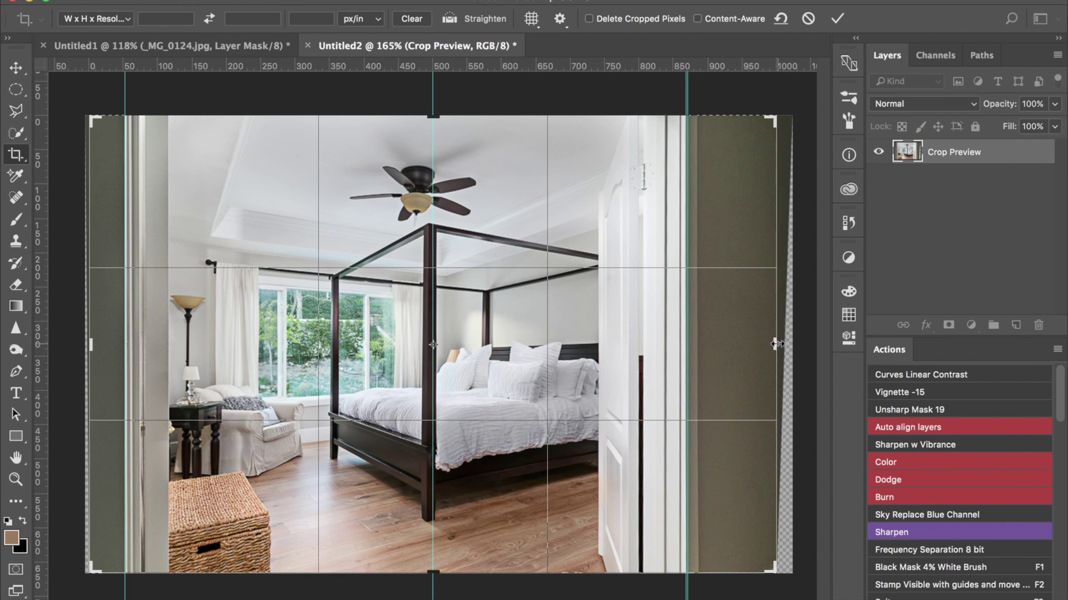
pyautogui.moveTo(777, 343); pyautogui.dragTo(773, 346)
pyautogui.moveTo(767, 345); pyautogui.dragTo(753, 345)
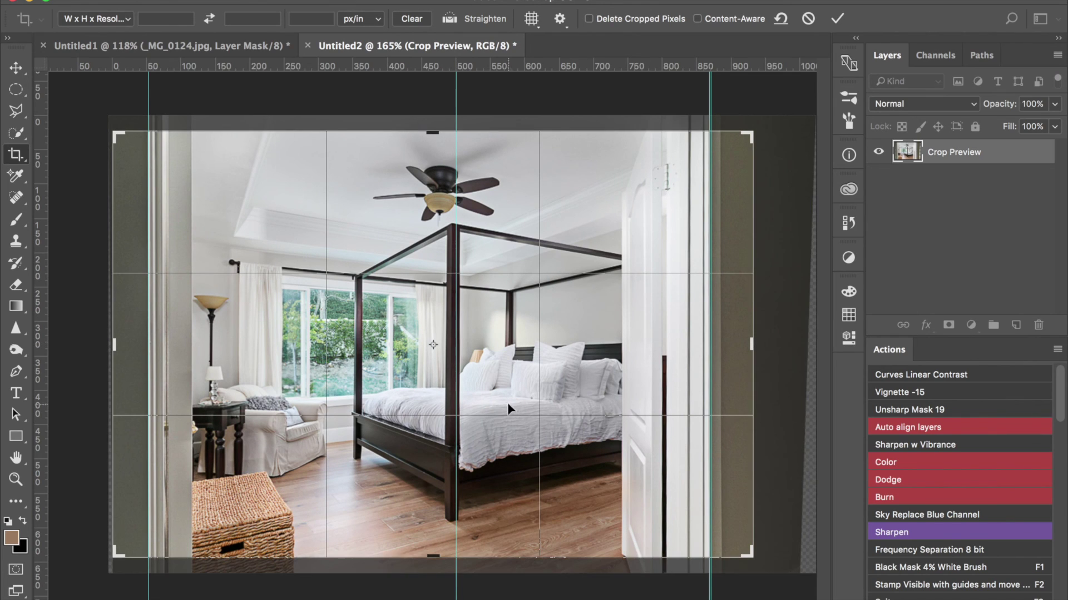
pyautogui.moveTo(509, 393); pyautogui.dragTo(511, 376)
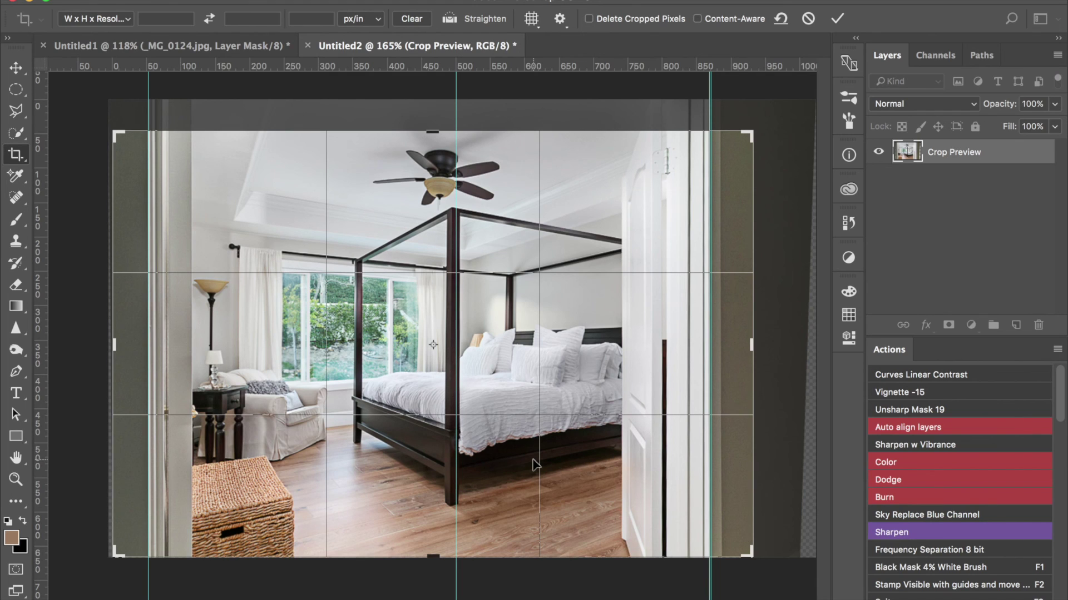
pyautogui.press('Return')
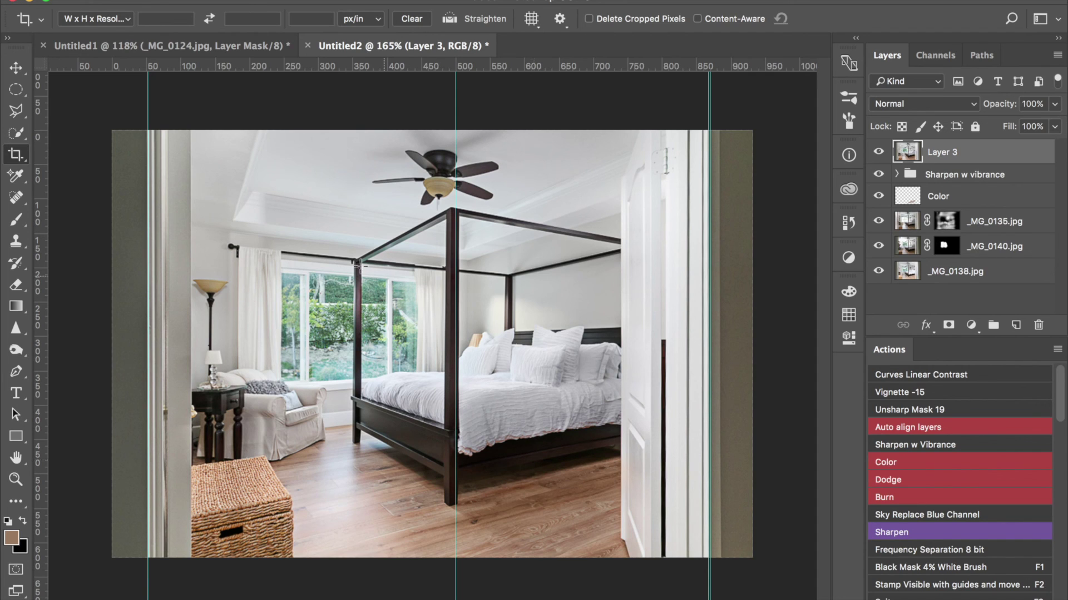
# - View the living room blend in Untitled1 and return to the bedroom image in Untitled2
pyautogui.click(233, 44)
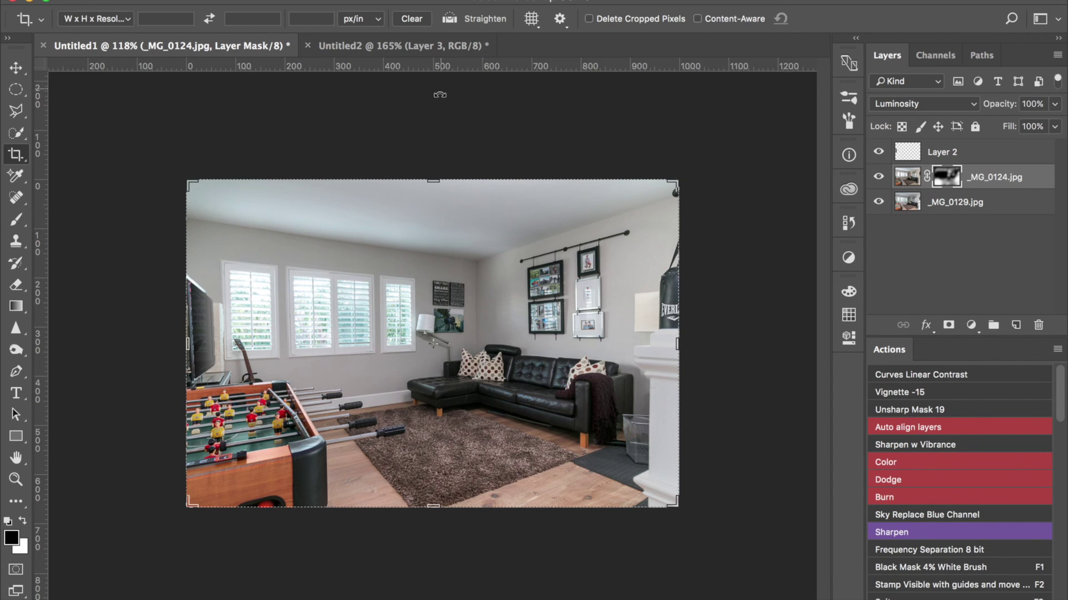
pyautogui.click(408, 45)
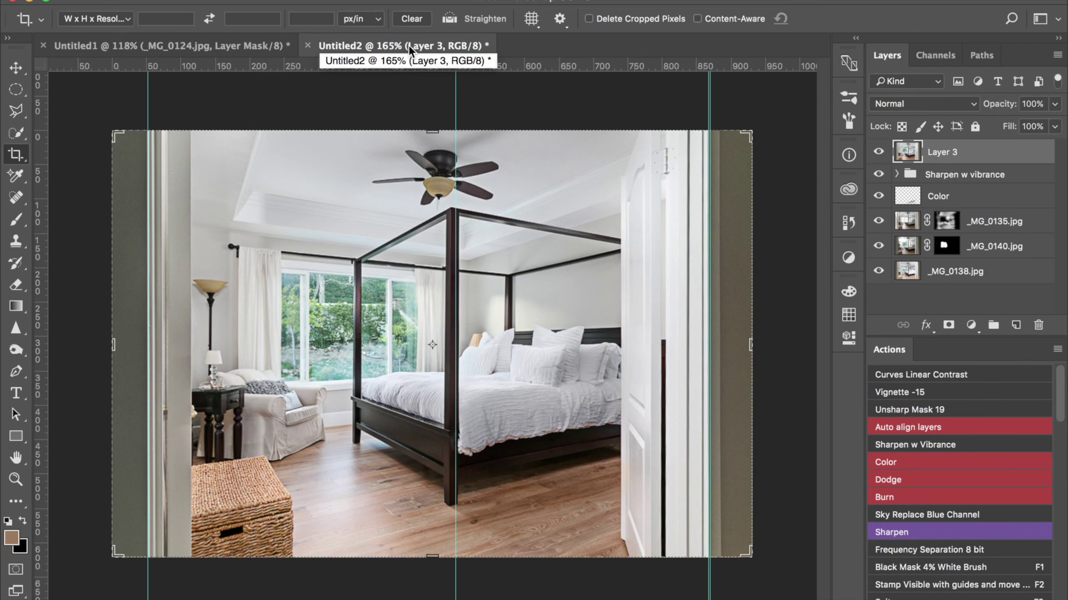